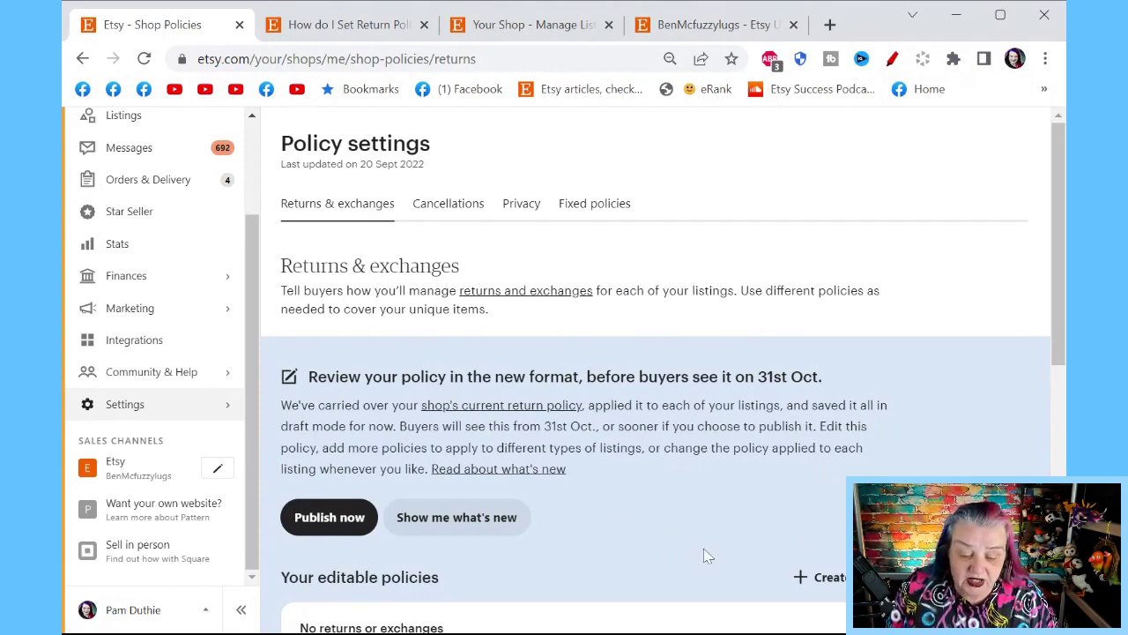
Step: Review the shop's return policy settings, then read the introduction of the help article on setting return policies on listings
{"action": "scroll", "coordinate": [705, 537], "scroll_direction": "down", "scroll_amount": 1}
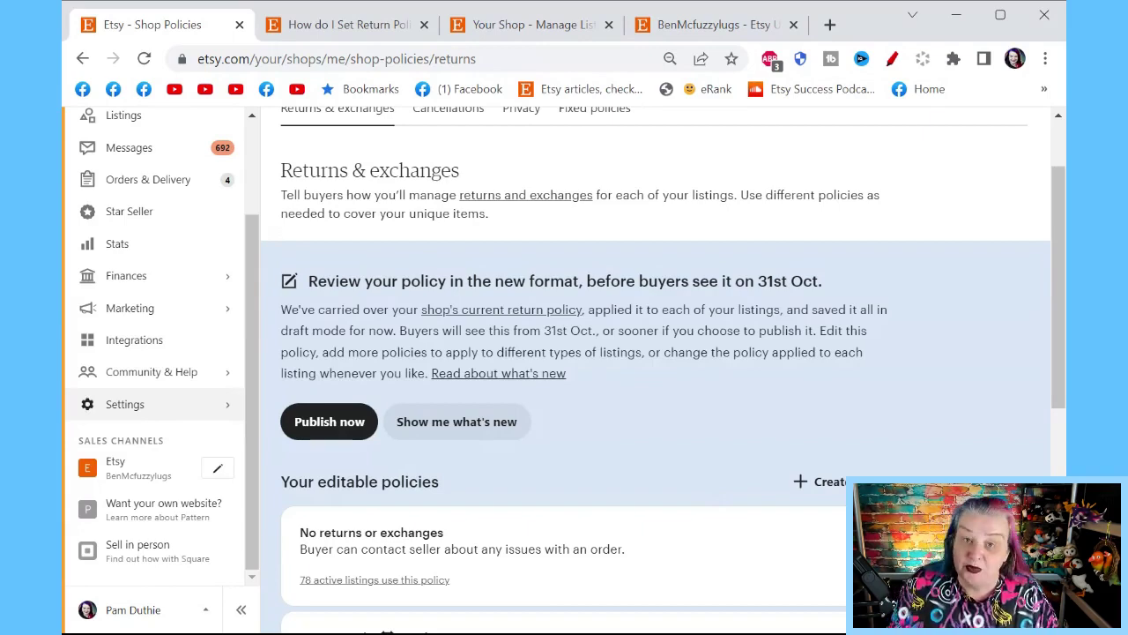
{"action": "left_click", "coordinate": [345, 31]}
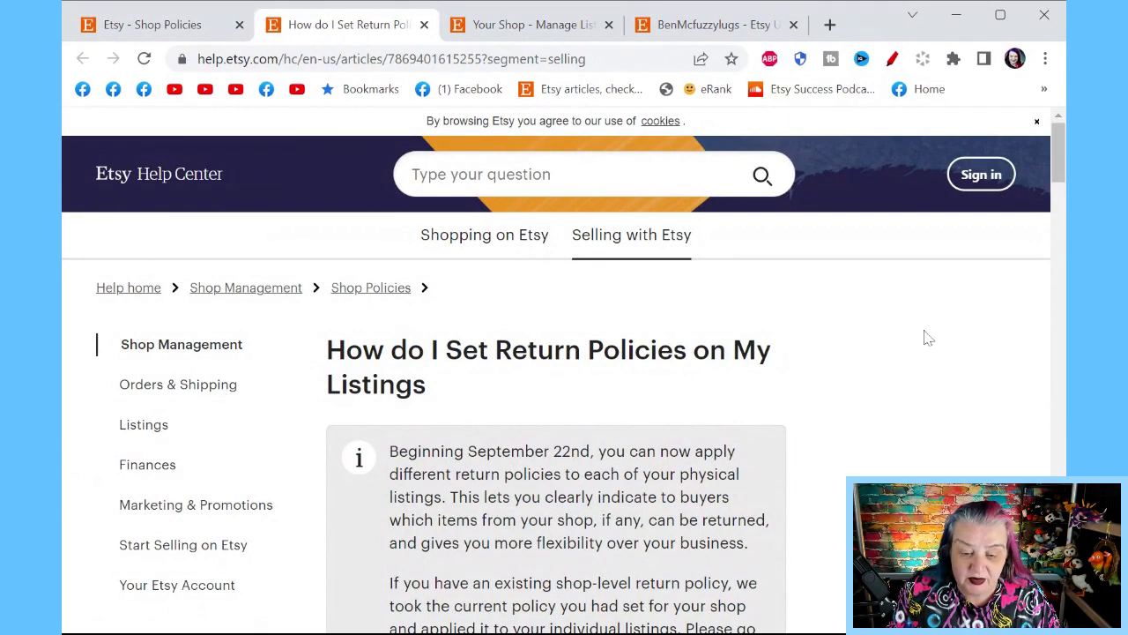
{"action": "scroll", "coordinate": [868, 390], "scroll_direction": "down", "scroll_amount": 3}
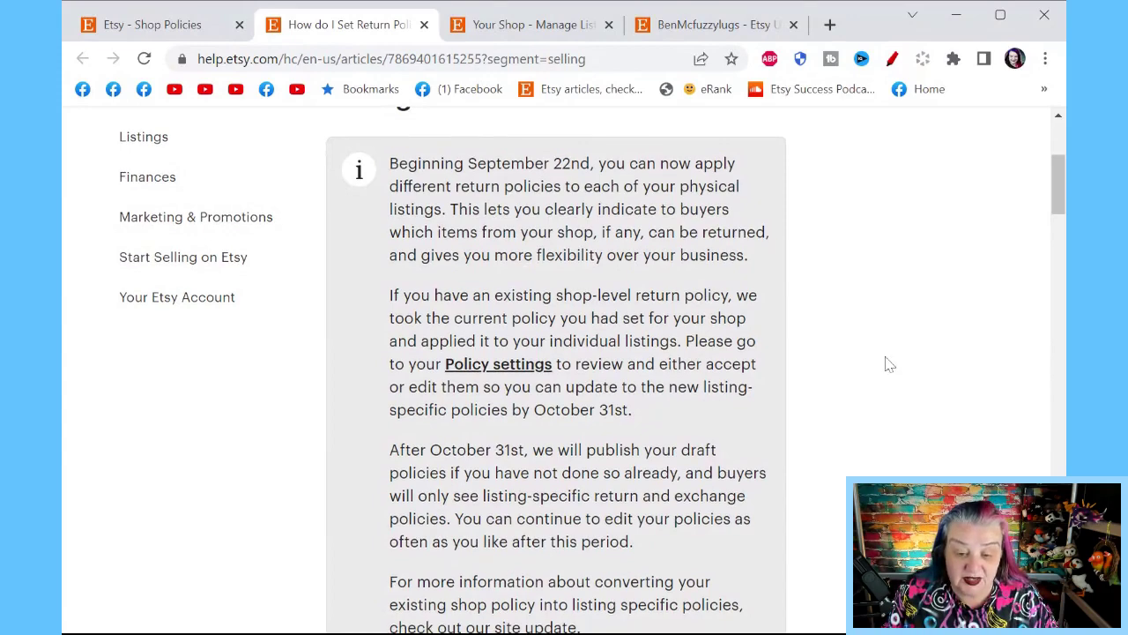
{"action": "scroll", "coordinate": [889, 364], "scroll_direction": "down", "scroll_amount": 2}
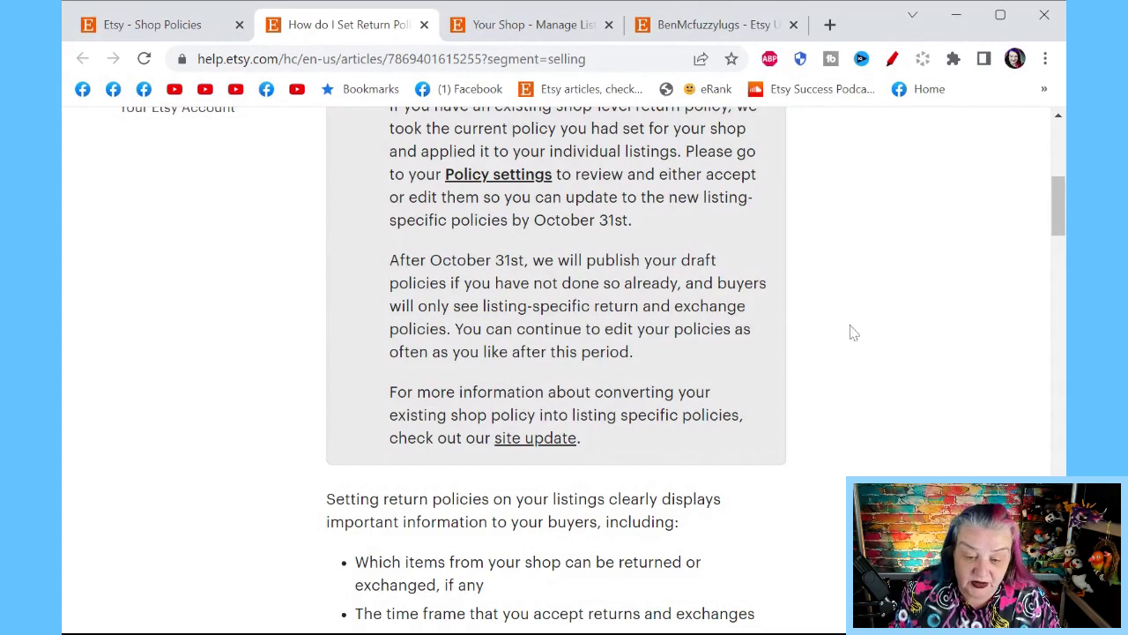
{"action": "scroll", "coordinate": [840, 328], "scroll_direction": "down", "scroll_amount": 2}
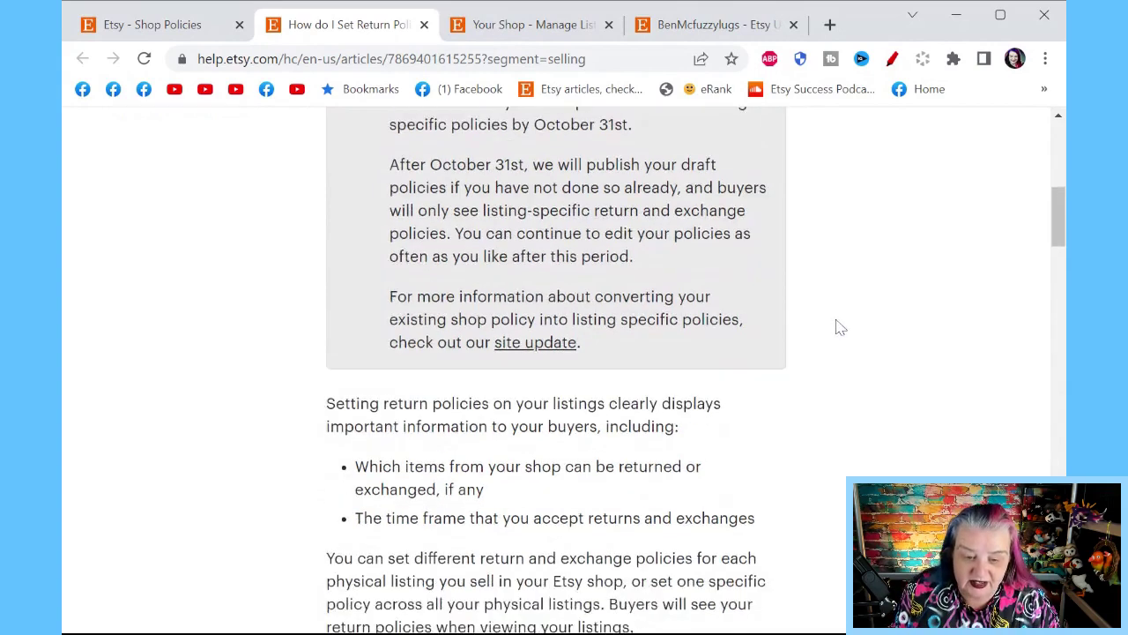
{"action": "scroll", "coordinate": [840, 328], "scroll_direction": "down", "scroll_amount": 1}
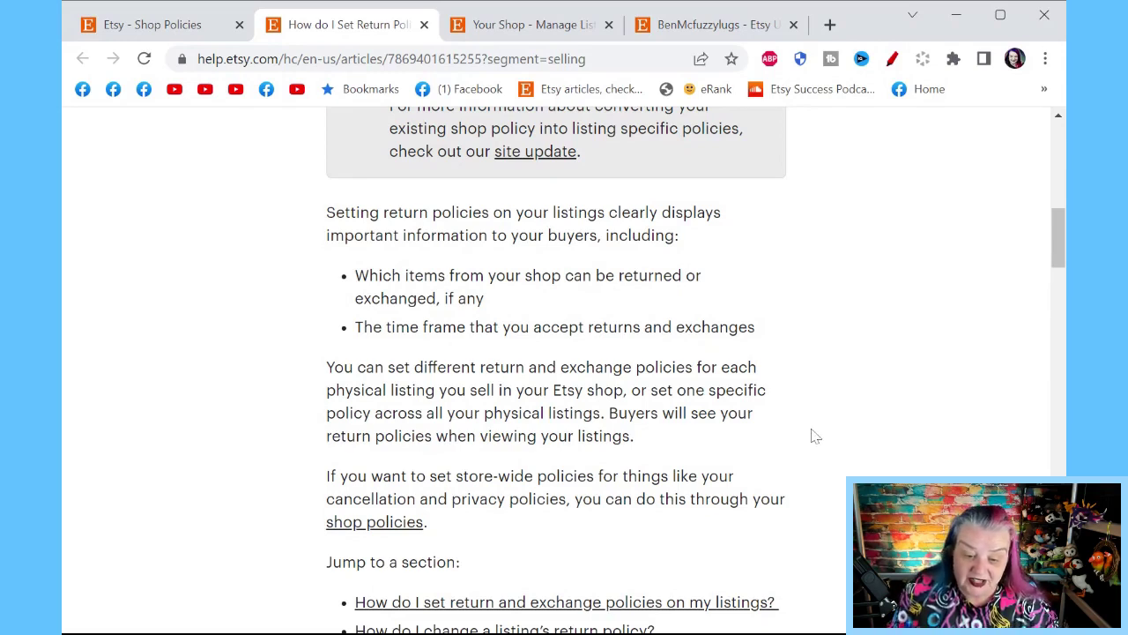
{"action": "scroll", "coordinate": [813, 432], "scroll_direction": "down", "scroll_amount": 2}
{"action": "scroll", "coordinate": [815, 427], "scroll_direction": "down", "scroll_amount": 2}
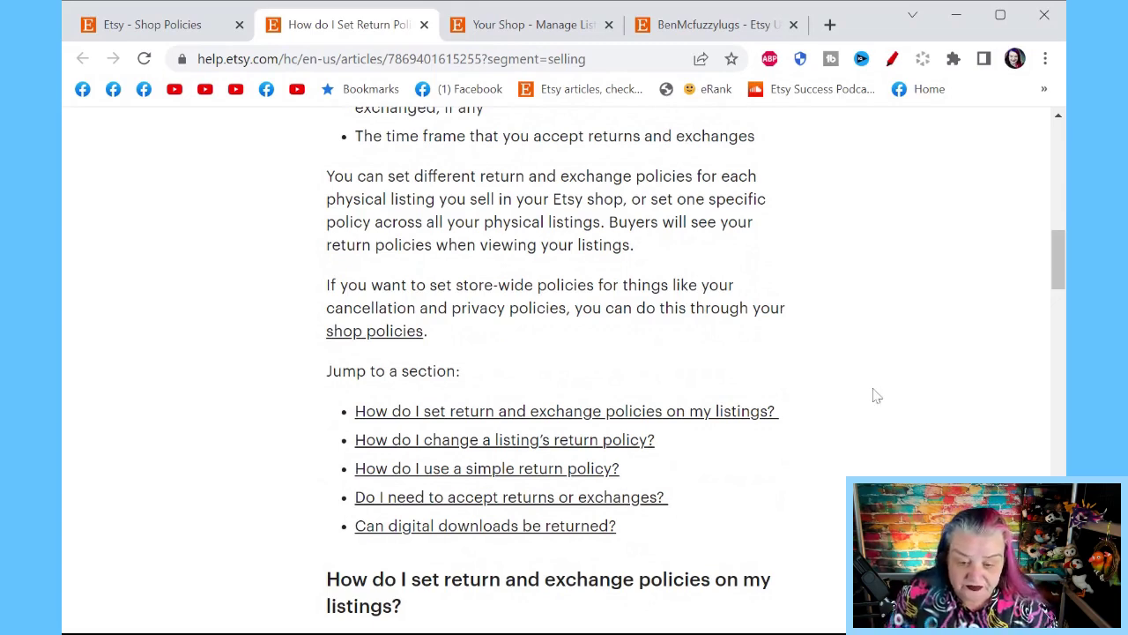
Step: Read the help article's instructions for setting return and exchange policies on listings and for changing a listing's return policy
{"action": "scroll", "coordinate": [919, 305], "scroll_direction": "down", "scroll_amount": 1}
{"action": "scroll", "coordinate": [919, 305], "scroll_direction": "down", "scroll_amount": 4}
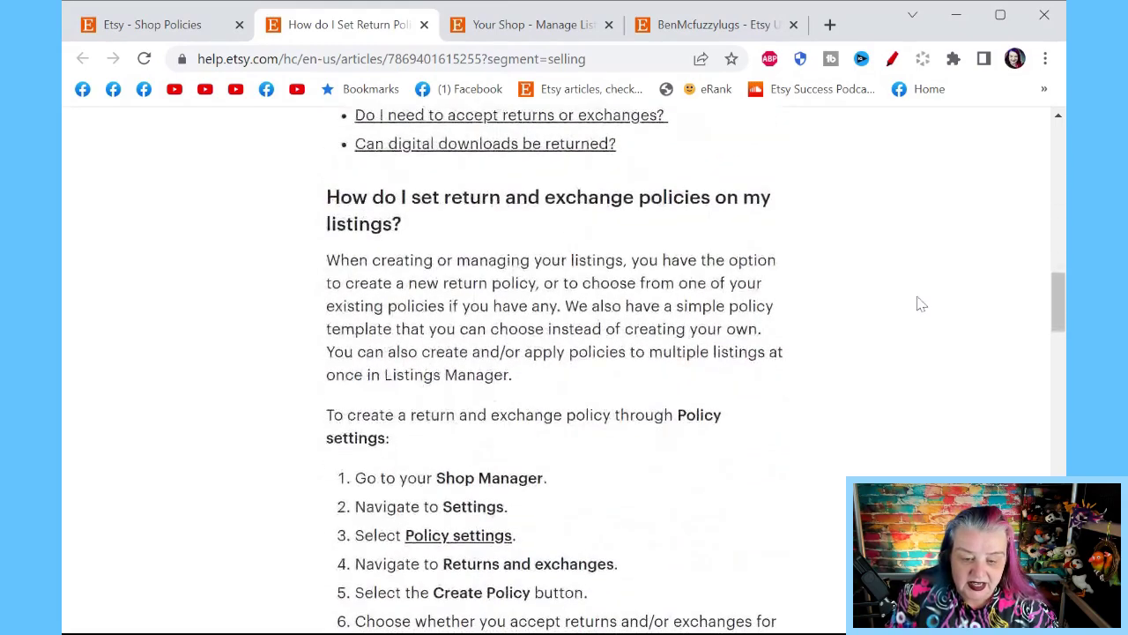
{"action": "scroll", "coordinate": [920, 304], "scroll_direction": "down", "scroll_amount": 1}
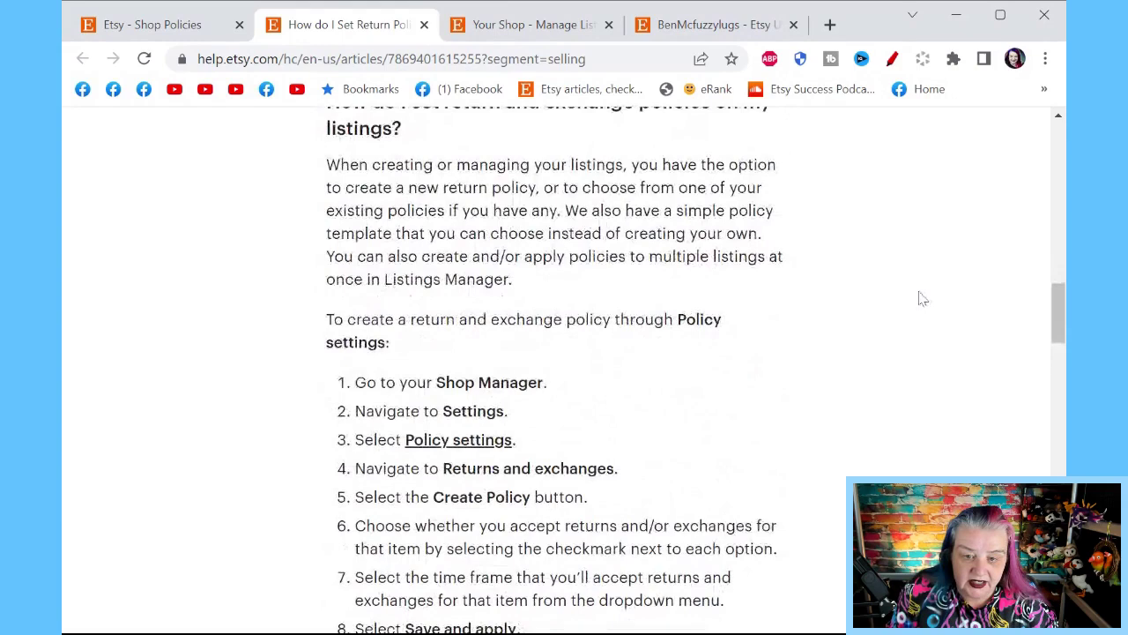
{"action": "scroll", "coordinate": [922, 298], "scroll_direction": "up", "scroll_amount": 1}
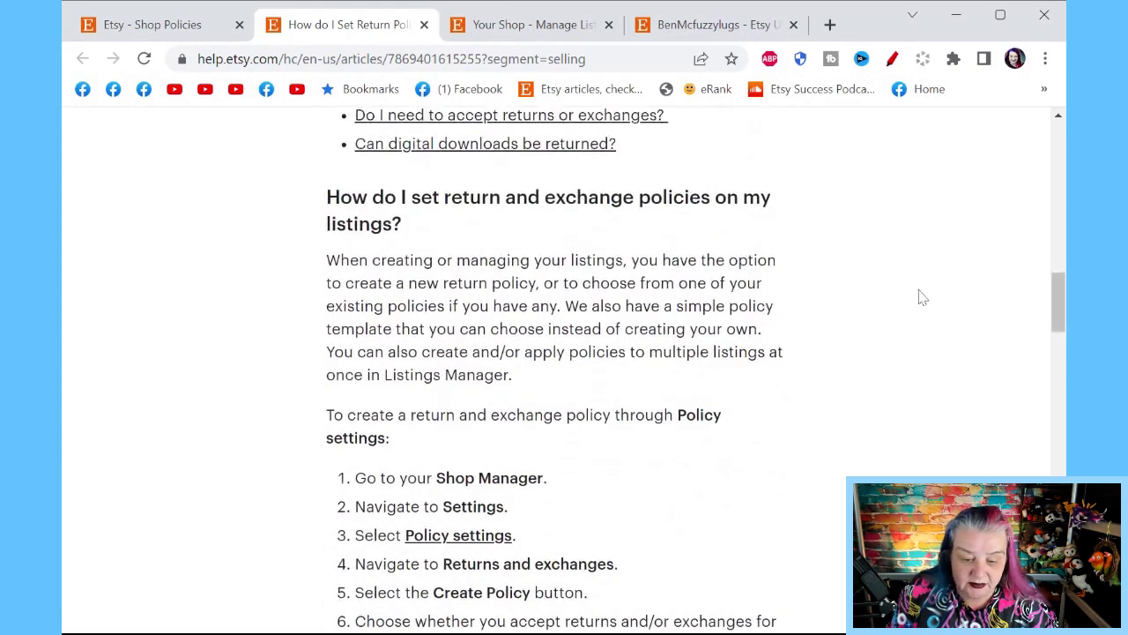
{"action": "scroll", "coordinate": [922, 298], "scroll_direction": "down", "scroll_amount": 2}
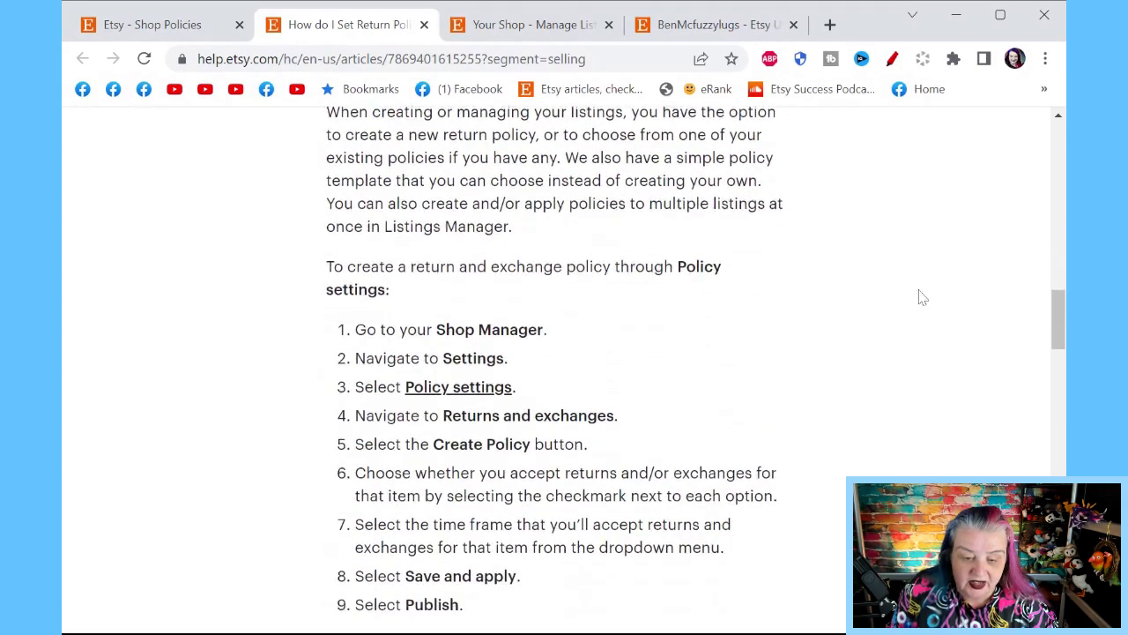
{"action": "scroll", "coordinate": [922, 298], "scroll_direction": "down", "scroll_amount": 6}
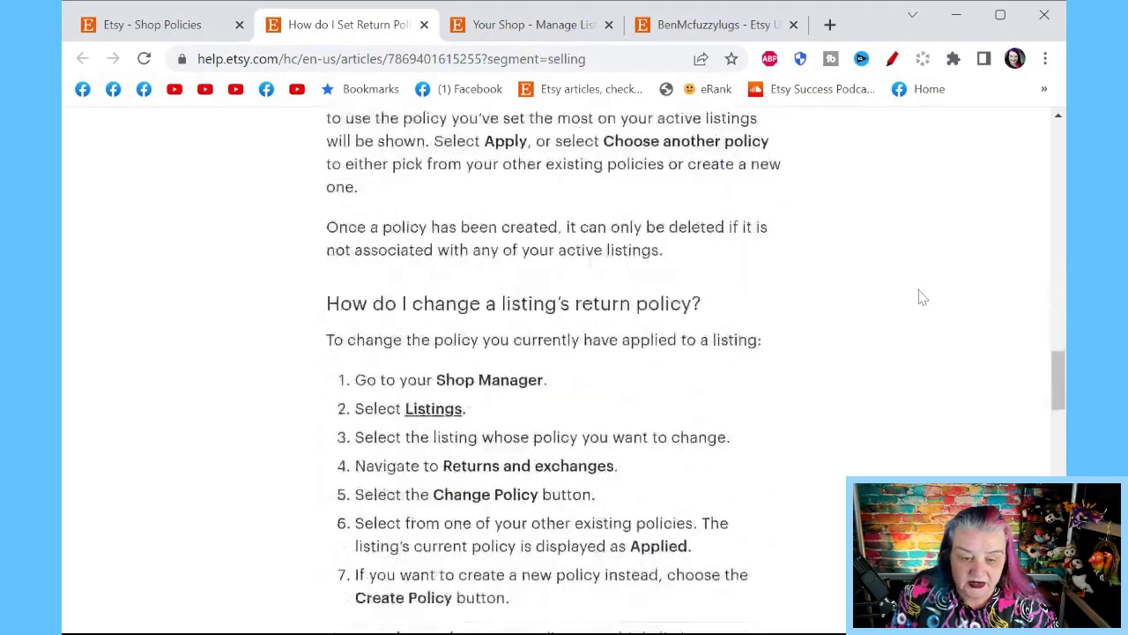
{"action": "scroll", "coordinate": [922, 298], "scroll_direction": "down", "scroll_amount": 1}
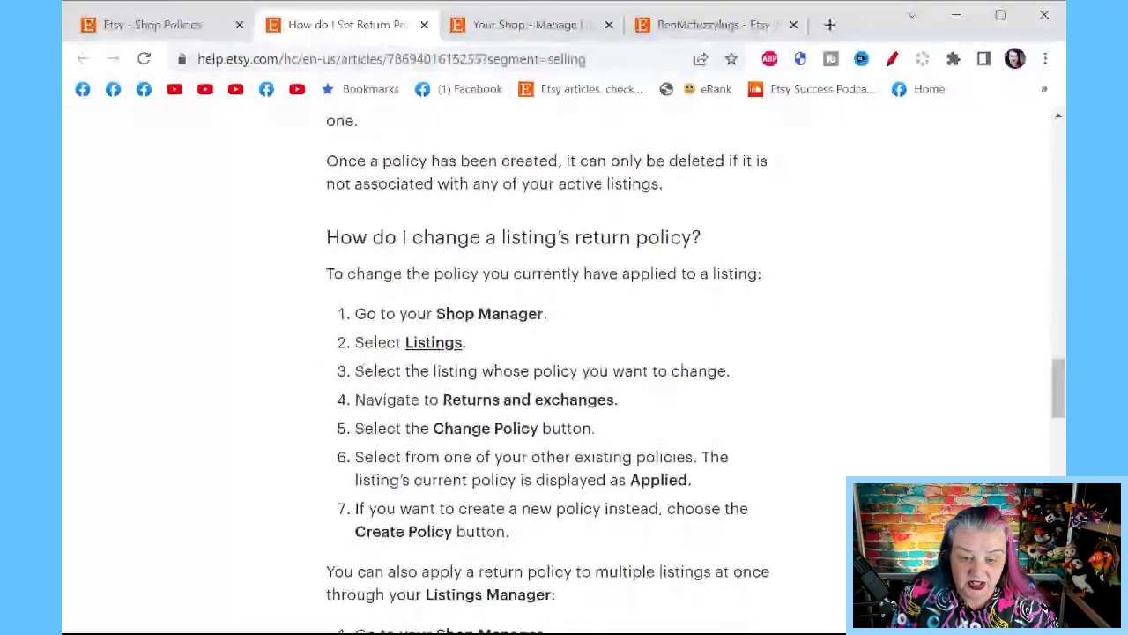
{"action": "scroll", "coordinate": [922, 298], "scroll_direction": "down", "scroll_amount": 2}
Step: Examine the article's sections on the simple return policy, whether returns must be accepted, and returning digital downloads
{"action": "scroll", "coordinate": [921, 298], "scroll_direction": "down", "scroll_amount": 6}
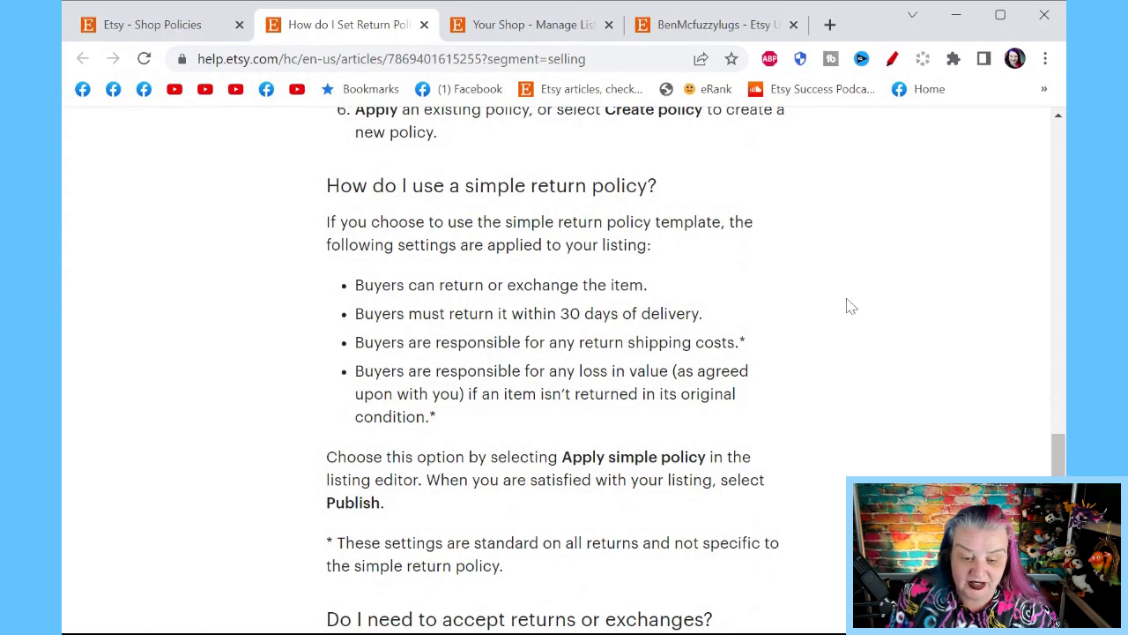
{"action": "scroll", "coordinate": [843, 360], "scroll_direction": "down", "scroll_amount": 1}
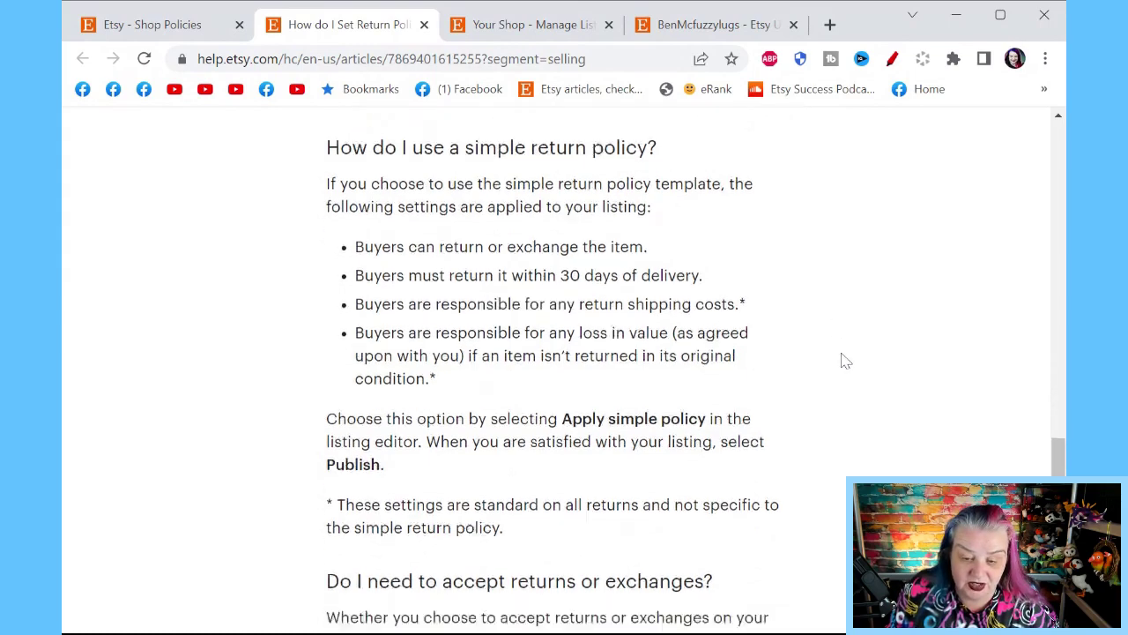
{"action": "scroll", "coordinate": [844, 361], "scroll_direction": "down", "scroll_amount": 1}
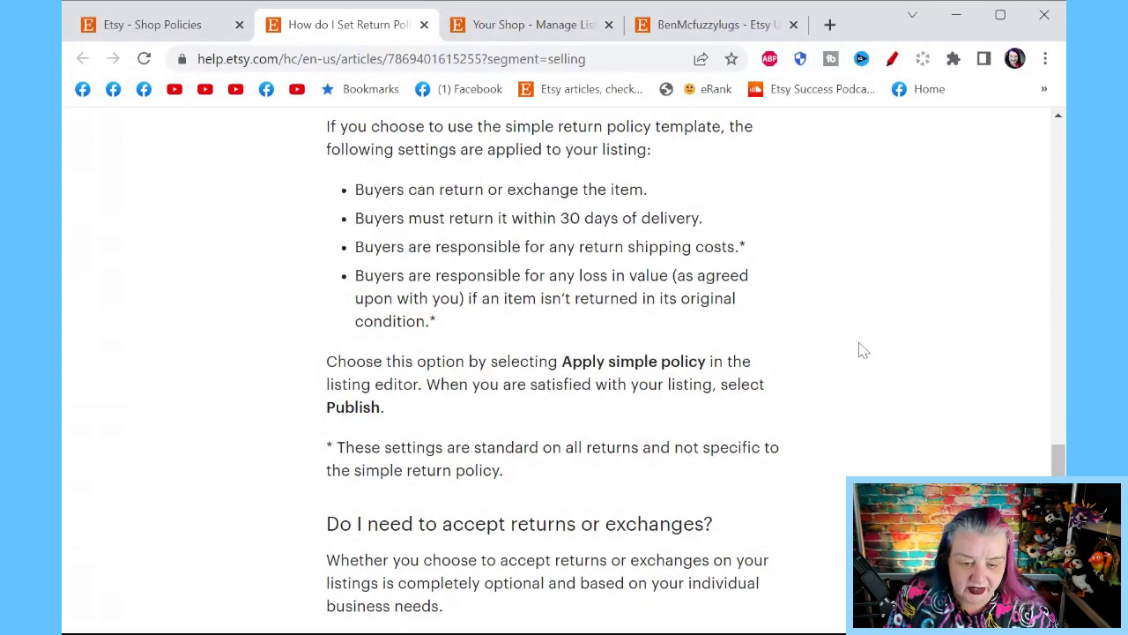
{"action": "scroll", "coordinate": [863, 350], "scroll_direction": "down", "scroll_amount": 2}
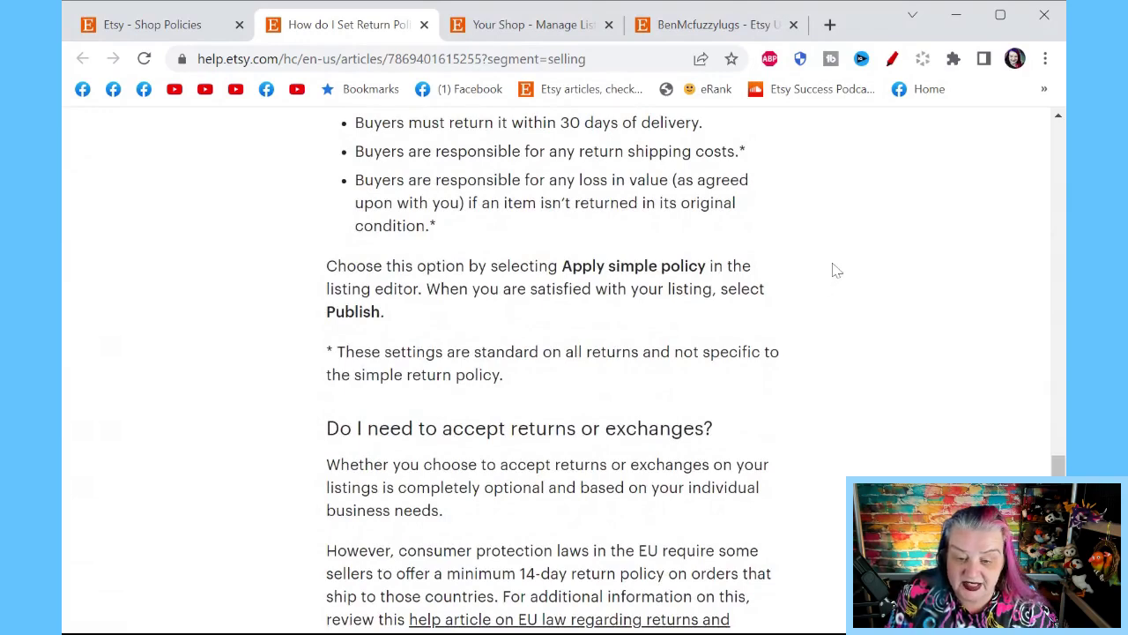
{"action": "scroll", "coordinate": [839, 284], "scroll_direction": "down", "scroll_amount": 2}
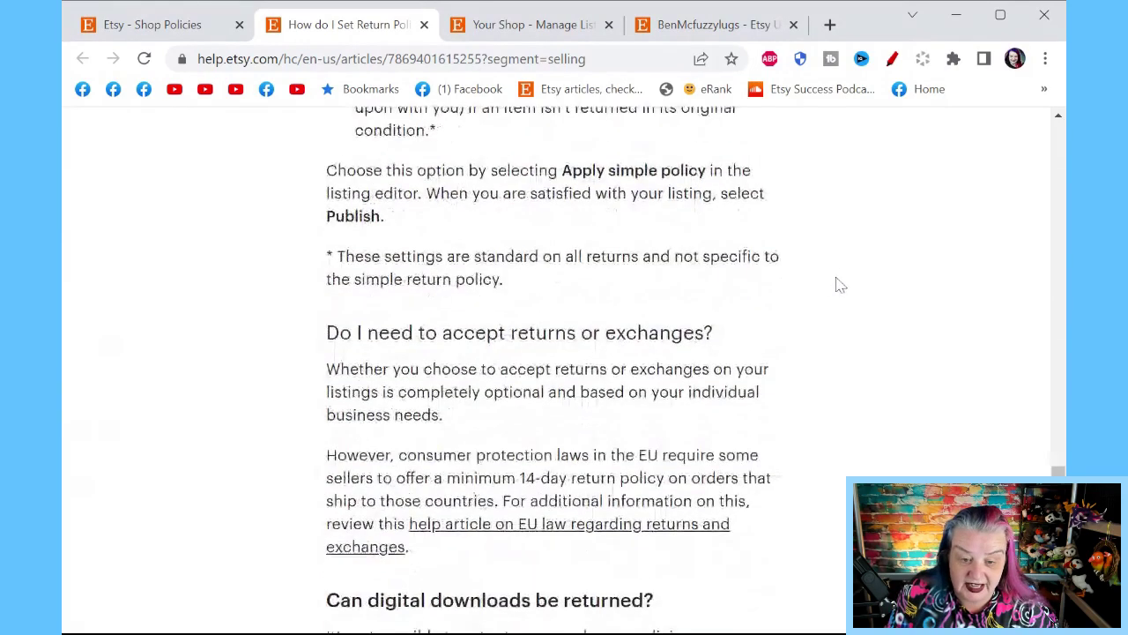
{"action": "scroll", "coordinate": [839, 284], "scroll_direction": "down", "scroll_amount": 2}
{"action": "scroll", "coordinate": [839, 284], "scroll_direction": "down", "scroll_amount": 2}
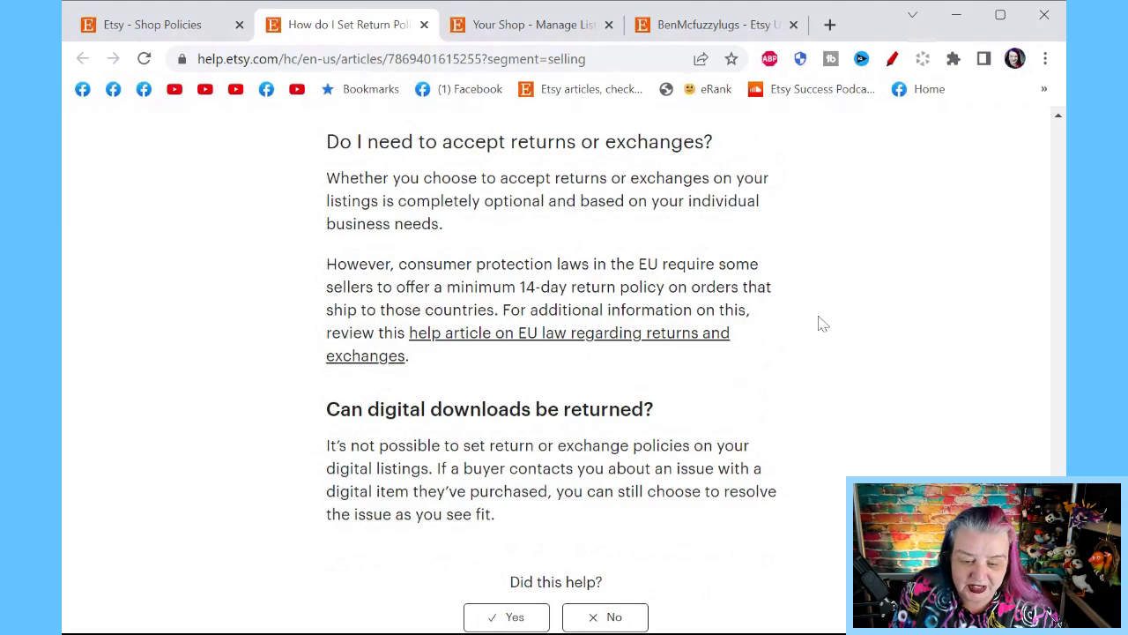
{"action": "scroll", "coordinate": [820, 324], "scroll_direction": "down", "scroll_amount": 1}
{"action": "scroll", "coordinate": [820, 324], "scroll_direction": "down", "scroll_amount": 1}
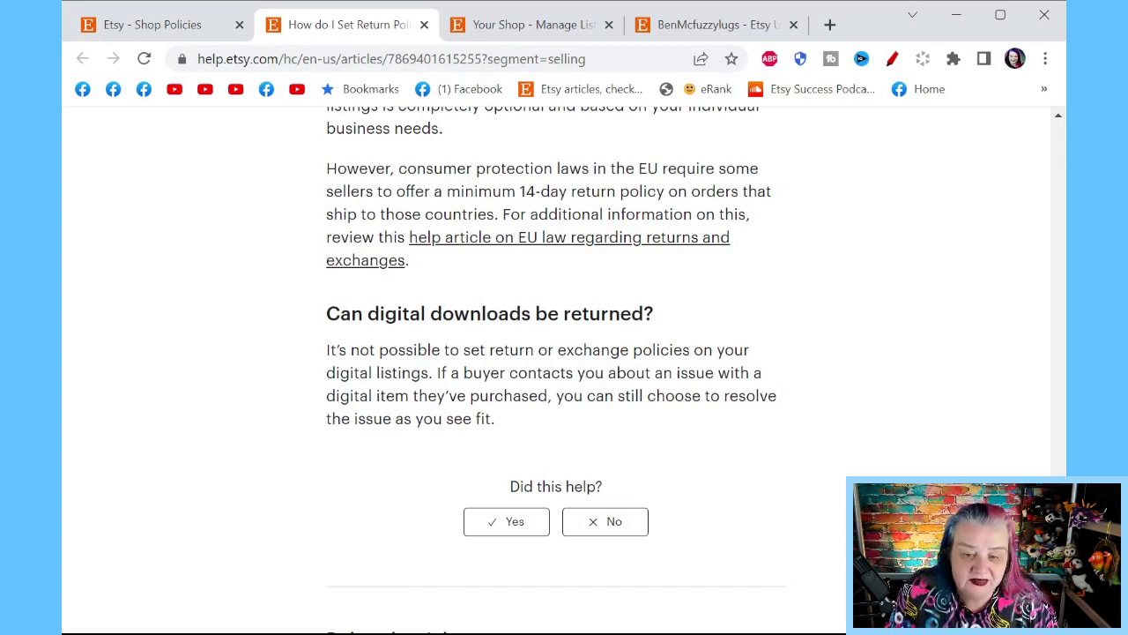
Step: Filter the shop's active listings by the "Returns only | 30 days" return and exchange policy
{"action": "left_click", "coordinate": [526, 26]}
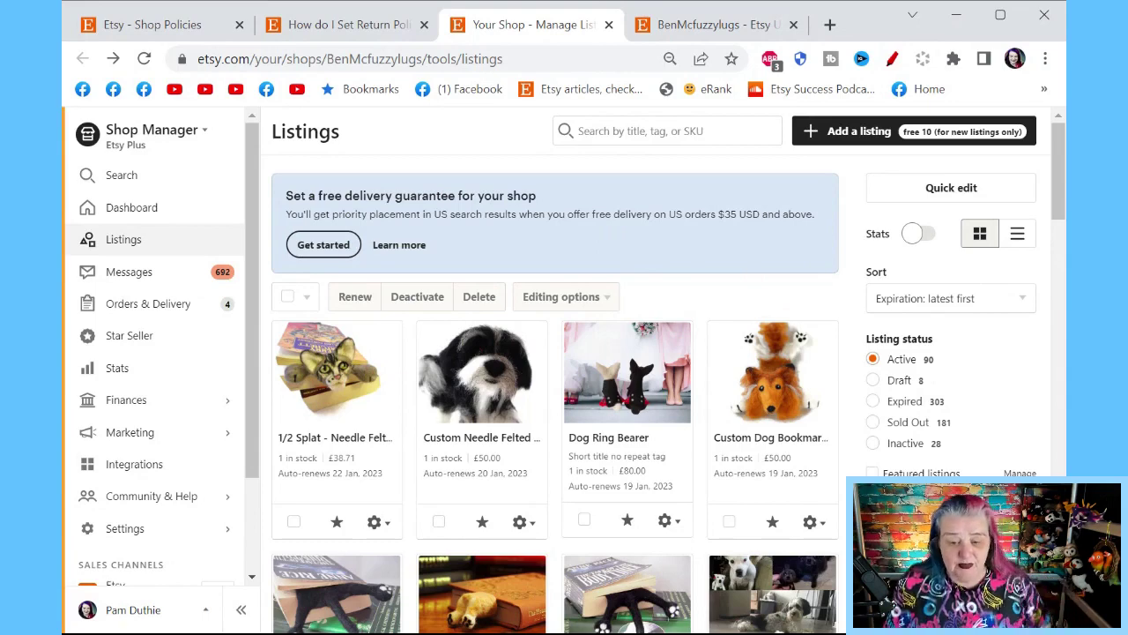
{"action": "scroll", "coordinate": [982, 378], "scroll_direction": "down", "scroll_amount": 1}
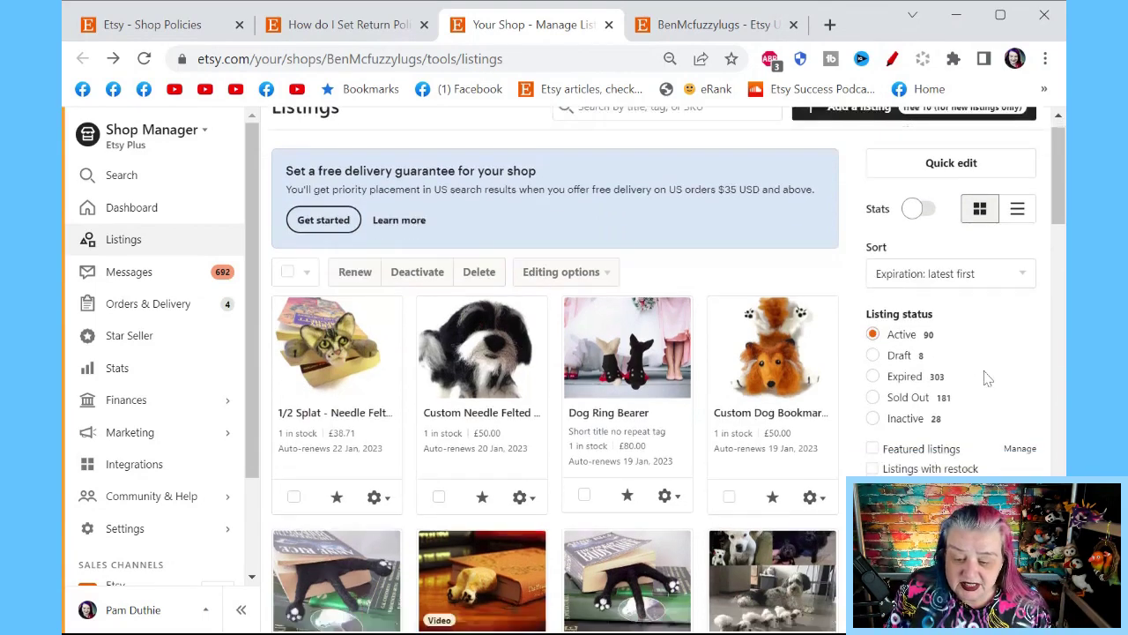
{"action": "scroll", "coordinate": [987, 377], "scroll_direction": "down", "scroll_amount": 1}
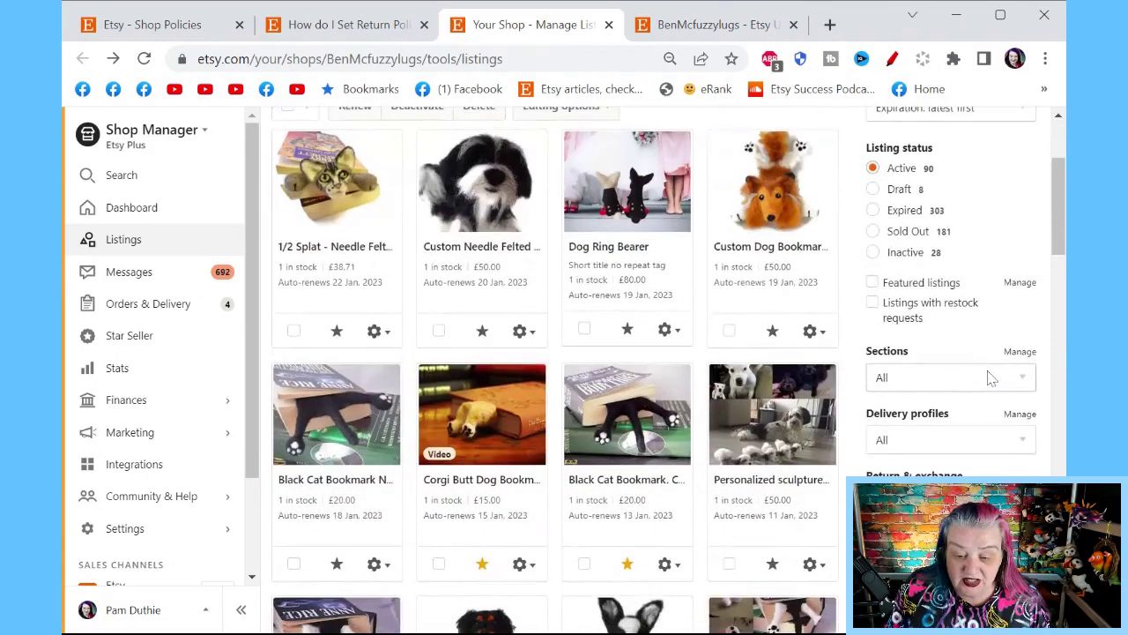
{"action": "scroll", "coordinate": [990, 377], "scroll_direction": "down", "scroll_amount": 1}
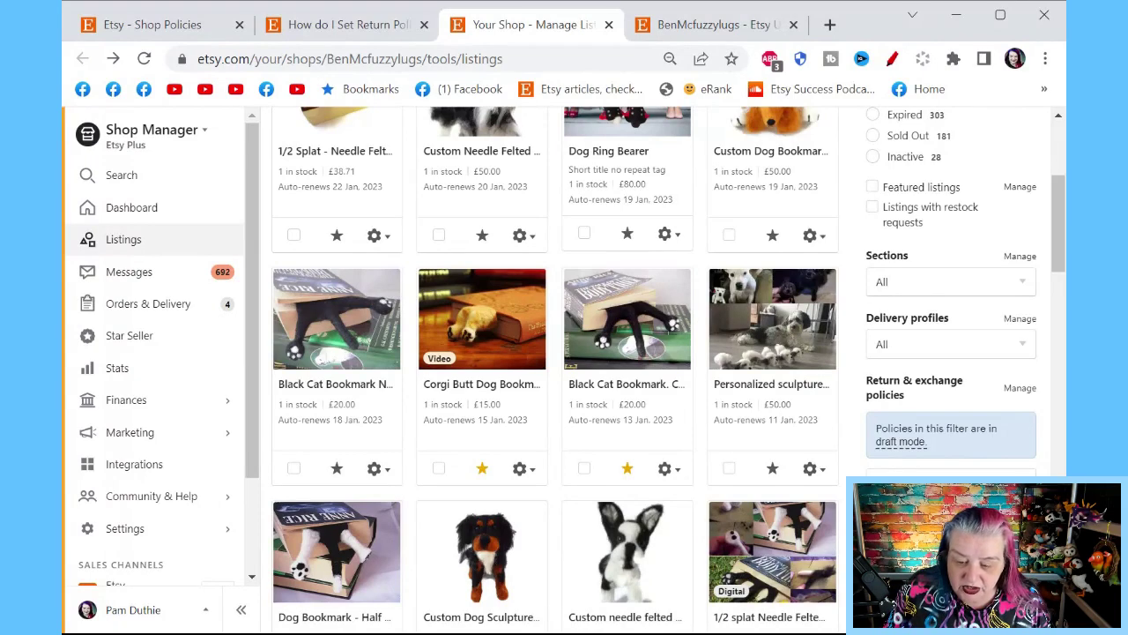
{"action": "scroll", "coordinate": [998, 402], "scroll_direction": "down", "scroll_amount": 1}
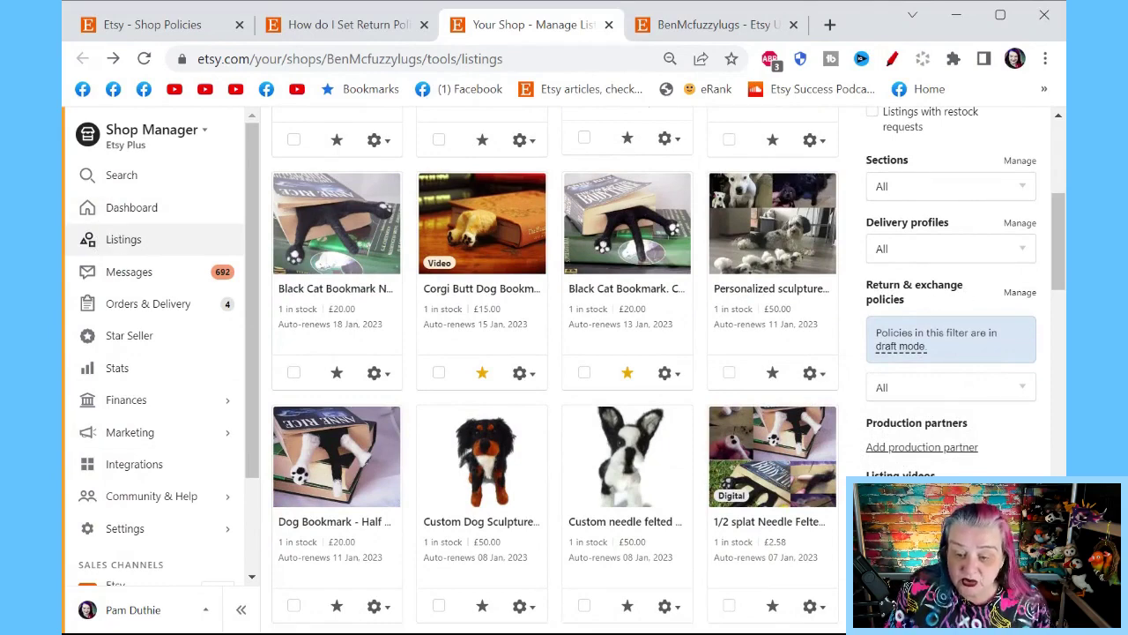
{"action": "left_click", "coordinate": [1027, 391]}
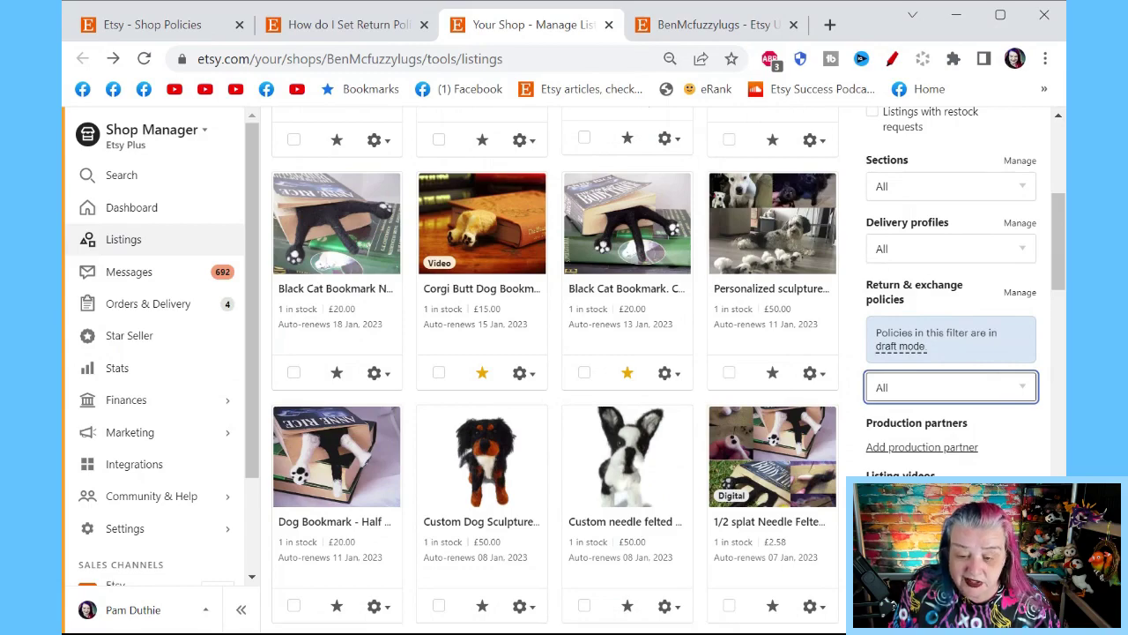
{"action": "key", "text": "Down"}
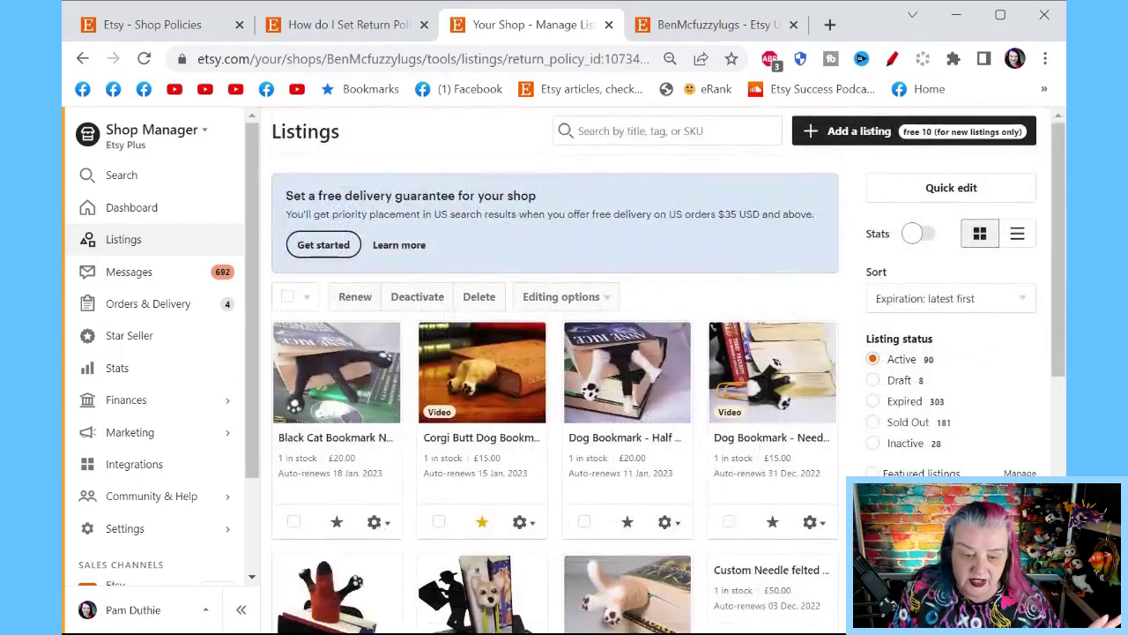
Step: Open the custom needle felted miniature Jacobs Sheep listing for editing
{"action": "scroll", "coordinate": [609, 429], "scroll_direction": "down", "scroll_amount": 1}
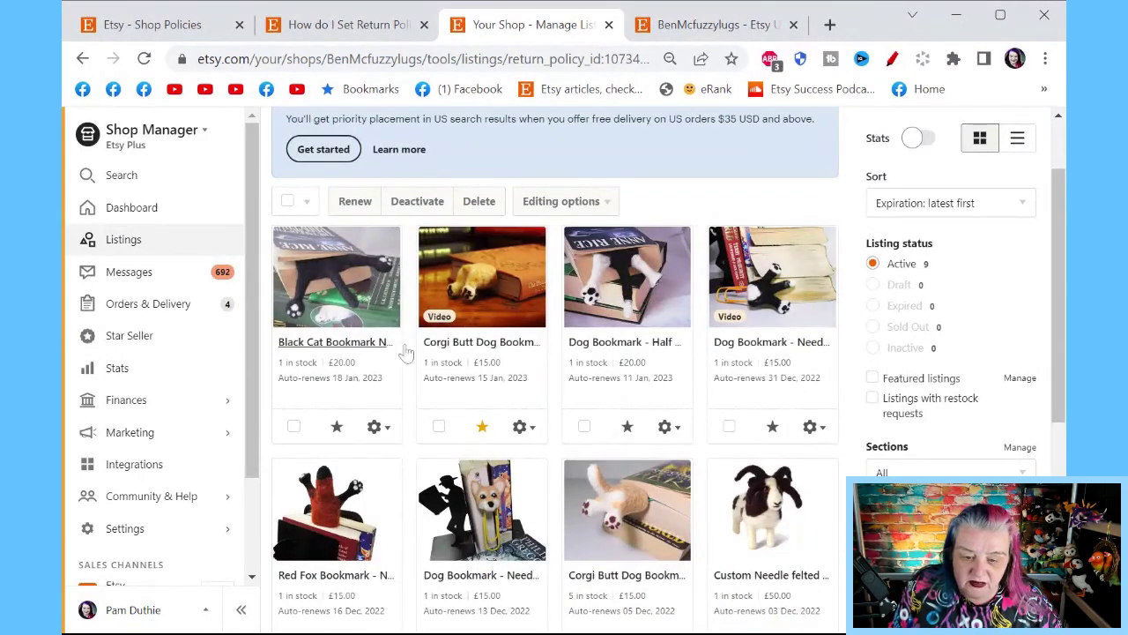
{"action": "scroll", "coordinate": [484, 351], "scroll_direction": "down", "scroll_amount": 2}
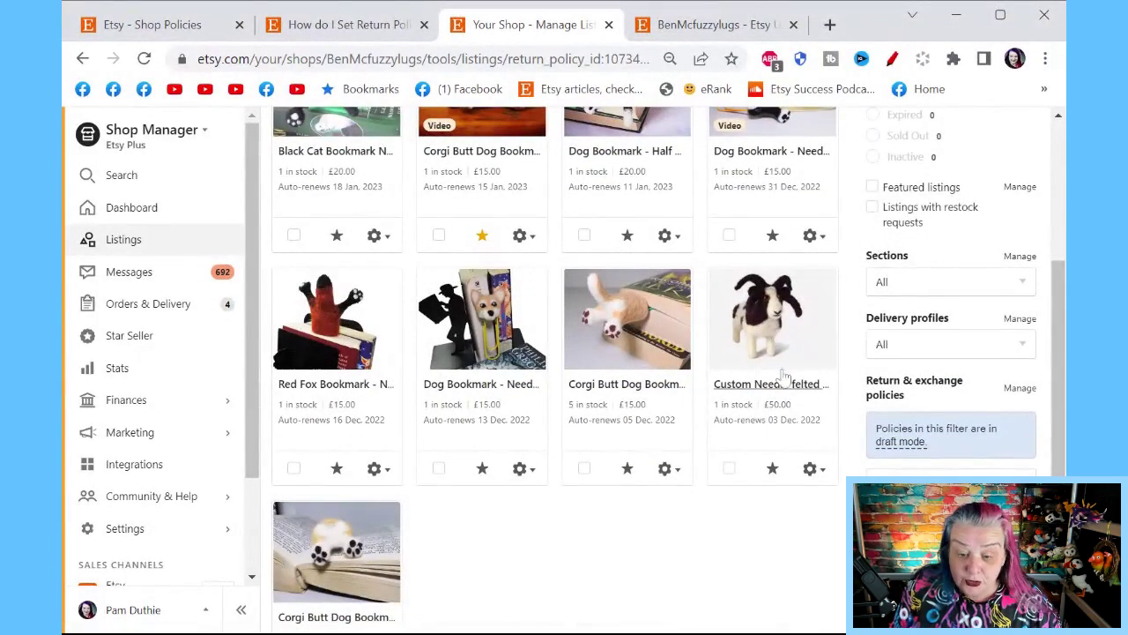
{"action": "left_click", "coordinate": [813, 469]}
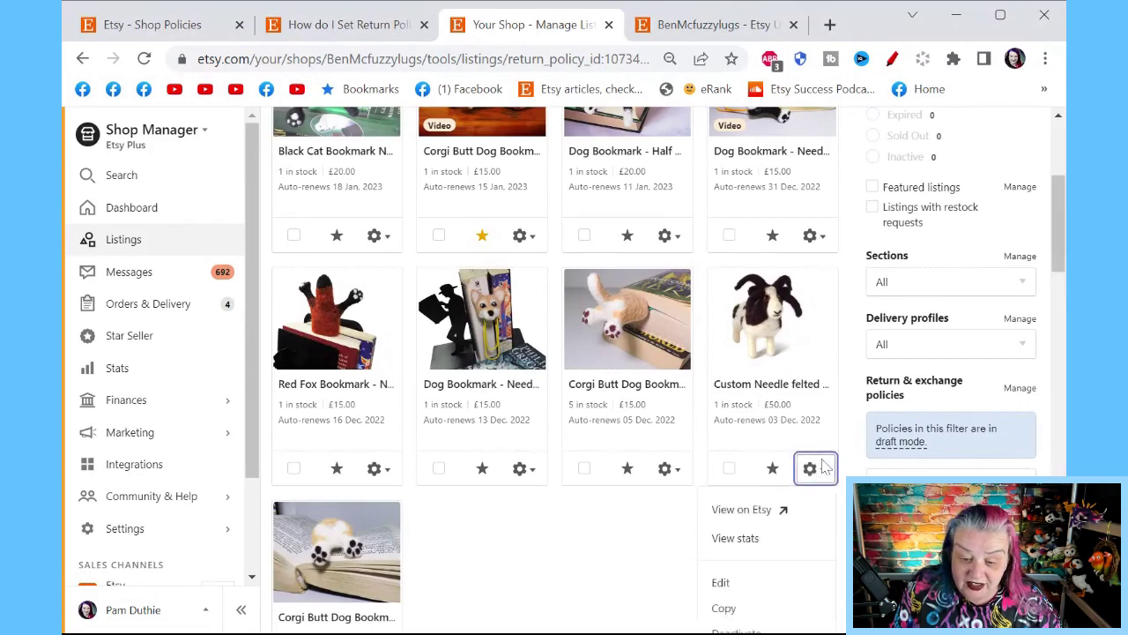
{"action": "scroll", "coordinate": [793, 476], "scroll_direction": "down", "scroll_amount": 1}
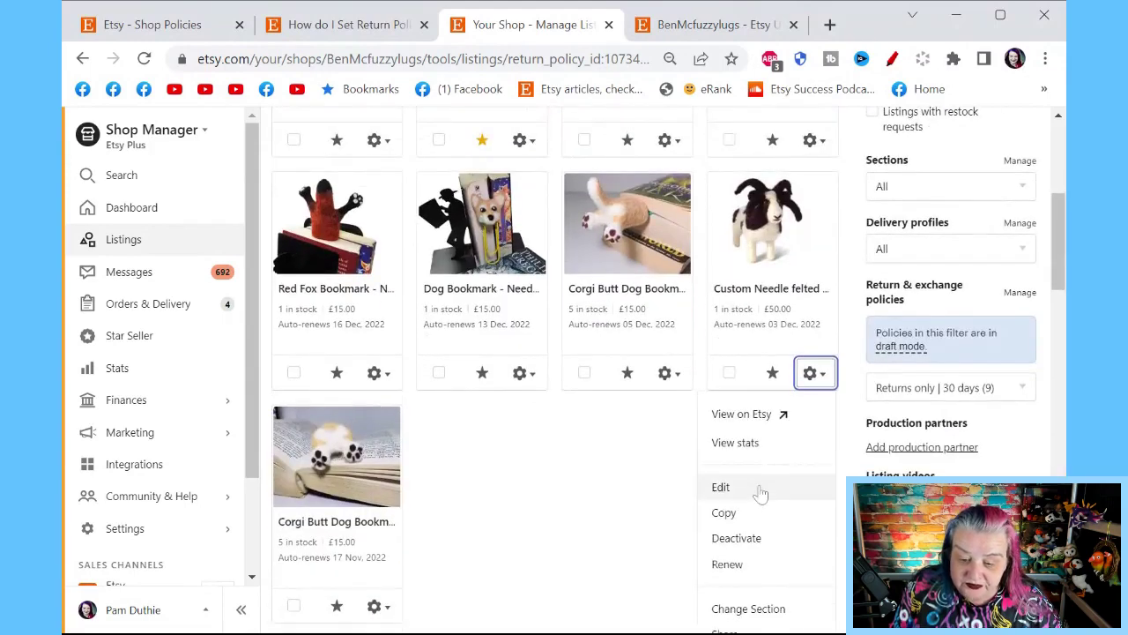
{"action": "scroll", "coordinate": [754, 485], "scroll_direction": "down", "scroll_amount": 1}
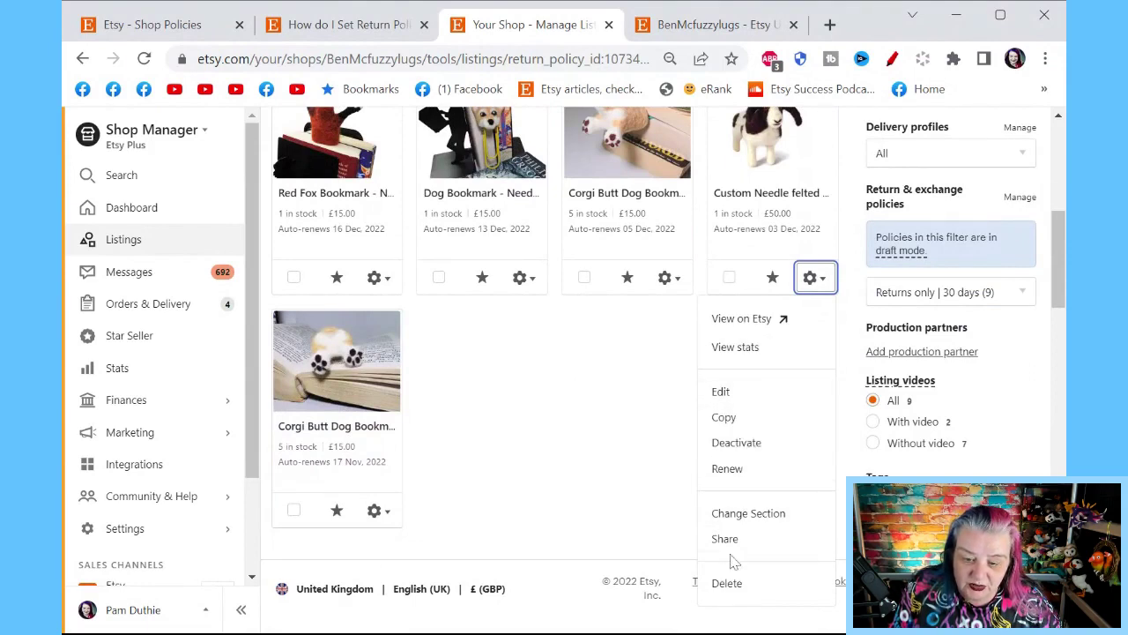
{"action": "left_click", "coordinate": [752, 398]}
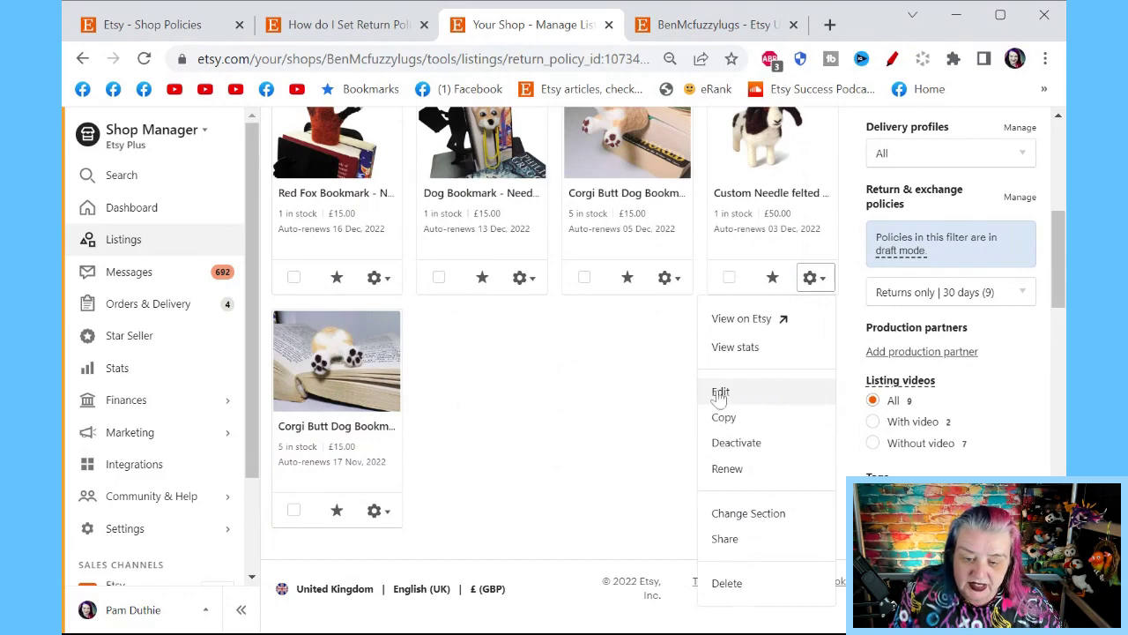
{"action": "left_click", "coordinate": [721, 390]}
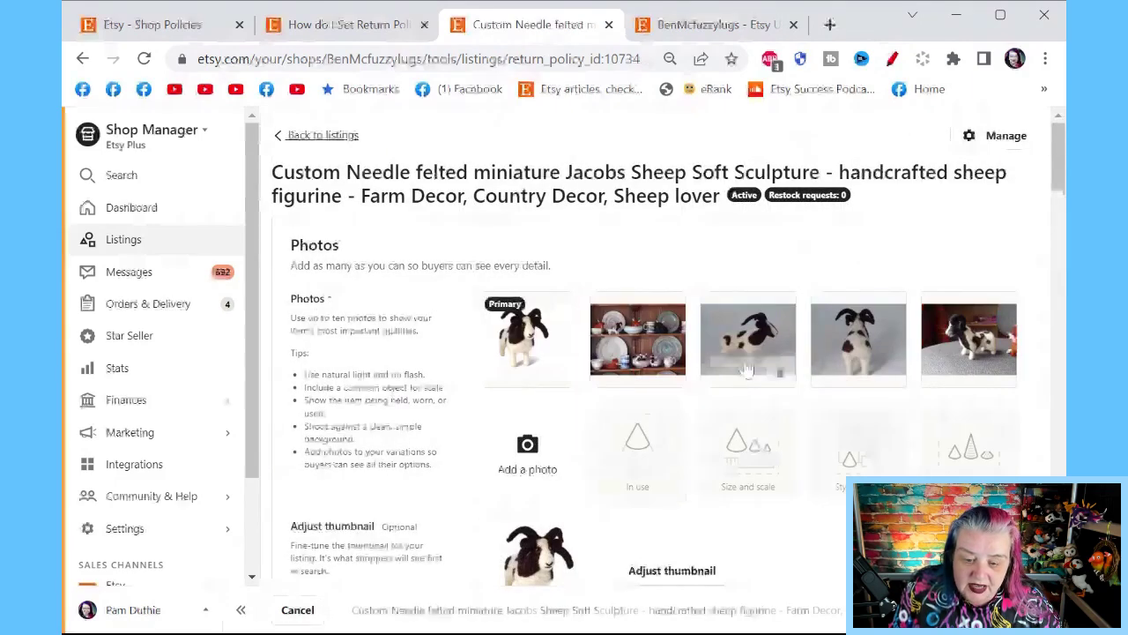
{"action": "scroll", "coordinate": [753, 369], "scroll_direction": "down", "scroll_amount": 10}
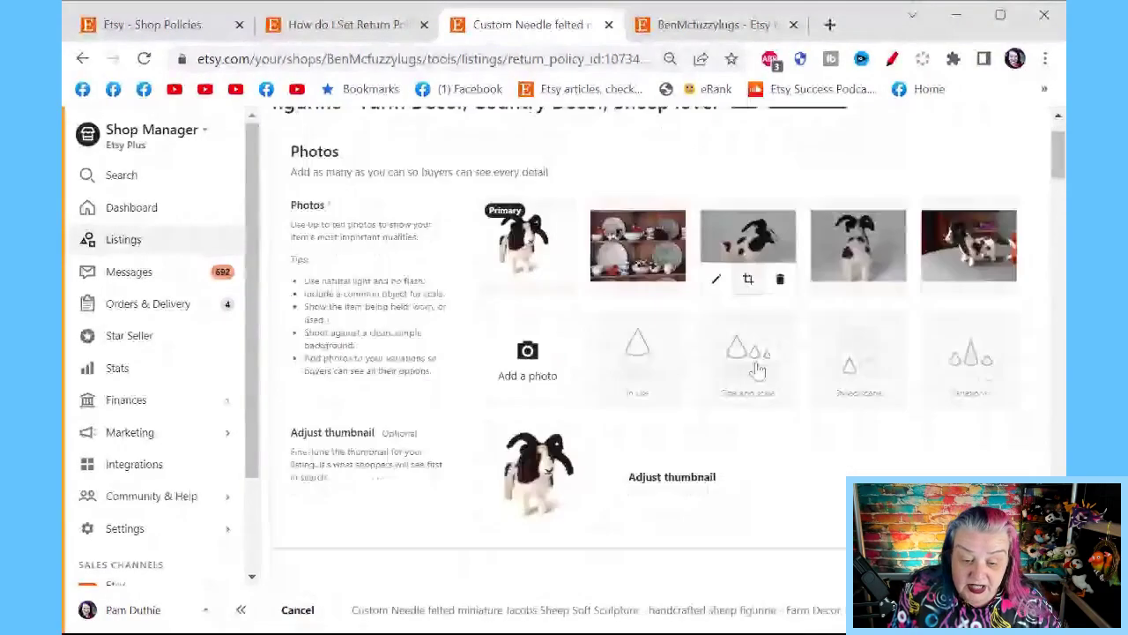
Step: Set when the Jacobs Sheep listing was made to "Made to order" in its listing details
{"action": "scroll", "coordinate": [755, 370], "scroll_direction": "down", "scroll_amount": 15}
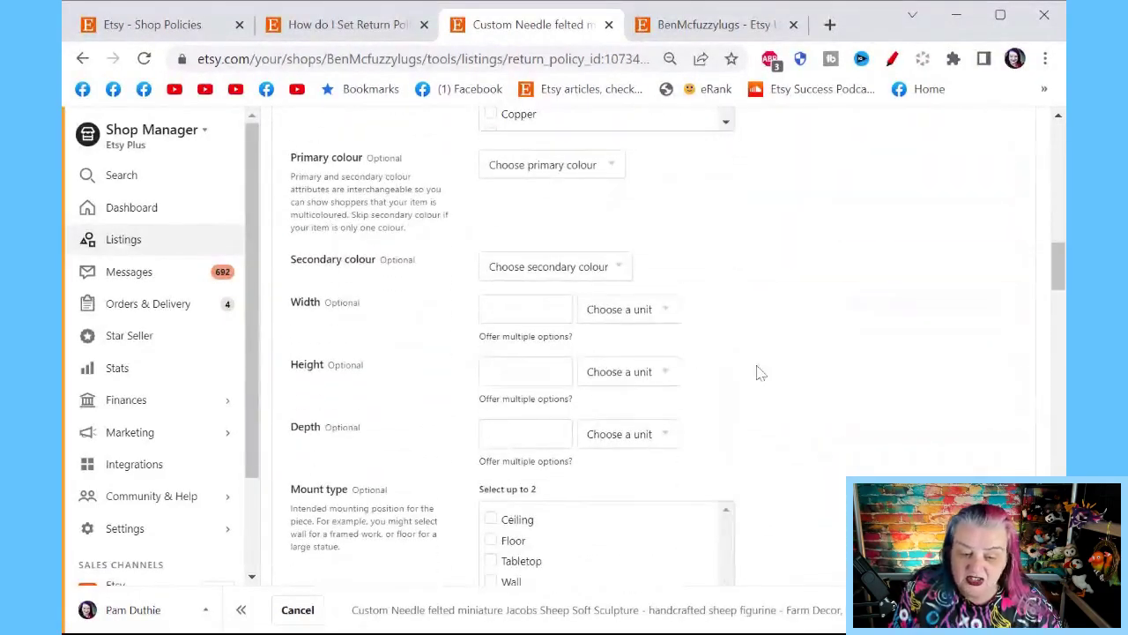
{"action": "scroll", "coordinate": [758, 372], "scroll_direction": "down", "scroll_amount": 10}
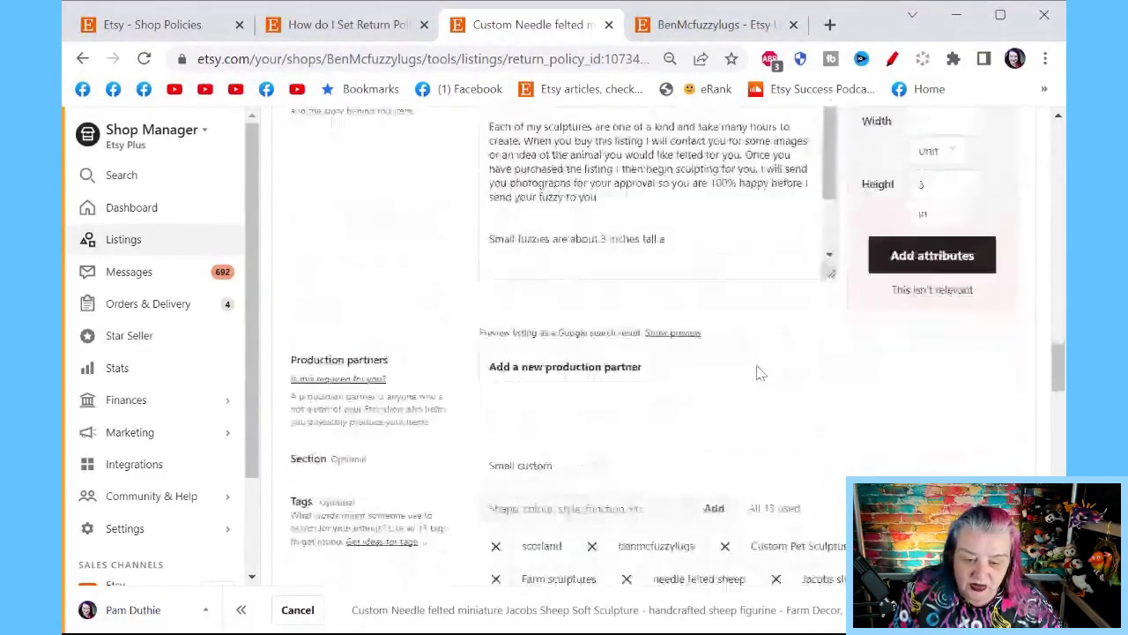
{"action": "scroll", "coordinate": [758, 368], "scroll_direction": "up", "scroll_amount": 5}
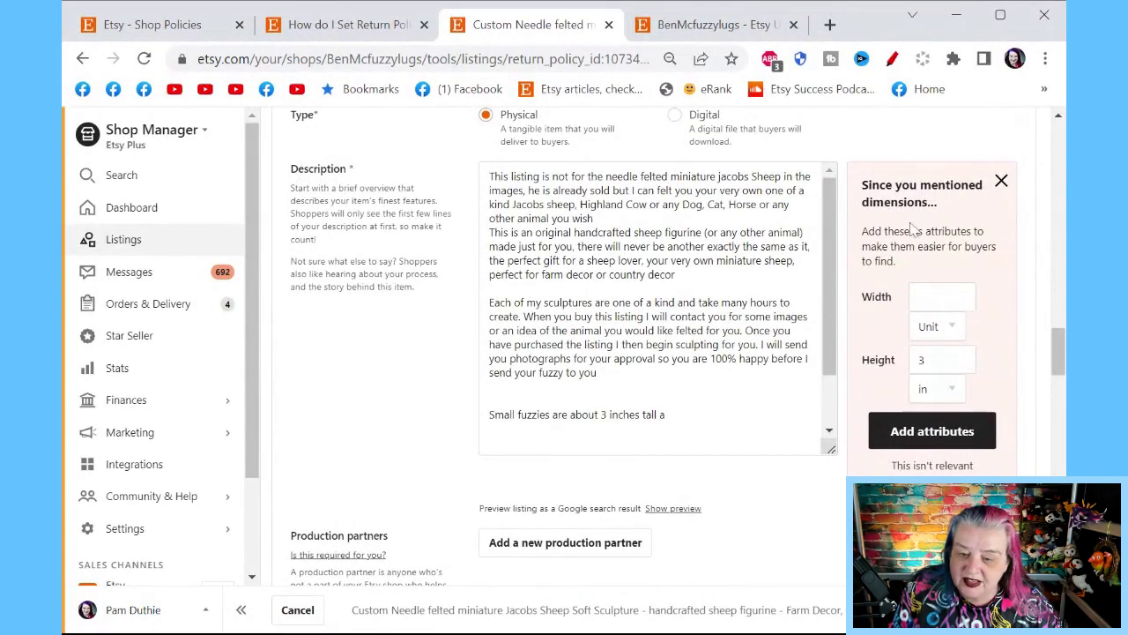
{"action": "scroll", "coordinate": [750, 423], "scroll_direction": "down", "scroll_amount": 8}
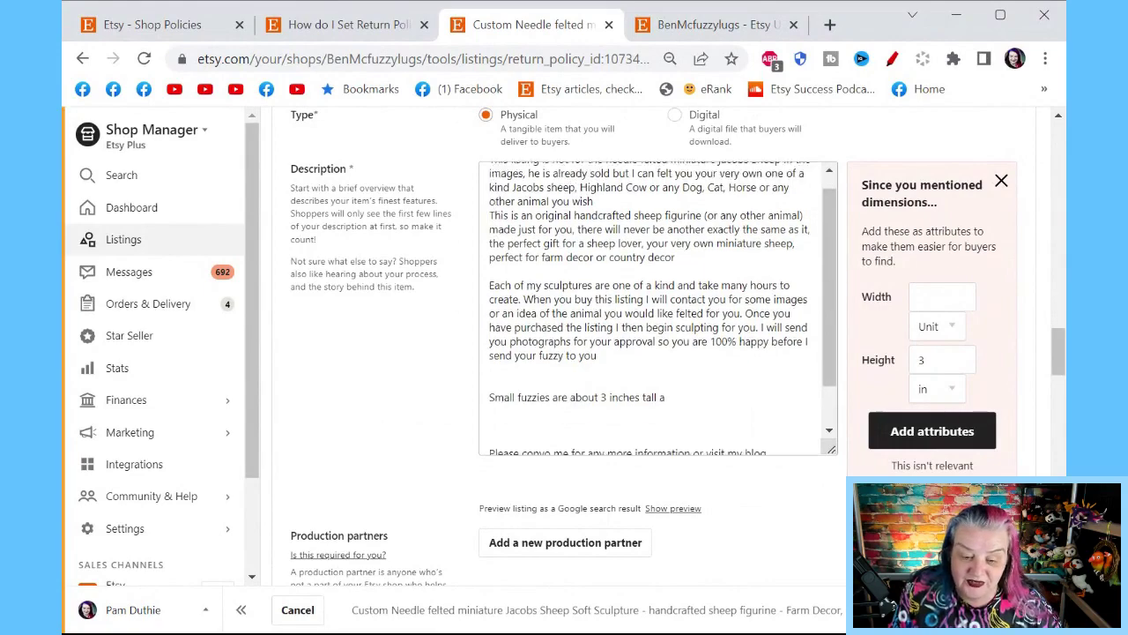
{"action": "scroll", "coordinate": [750, 510], "scroll_direction": "down", "scroll_amount": 5}
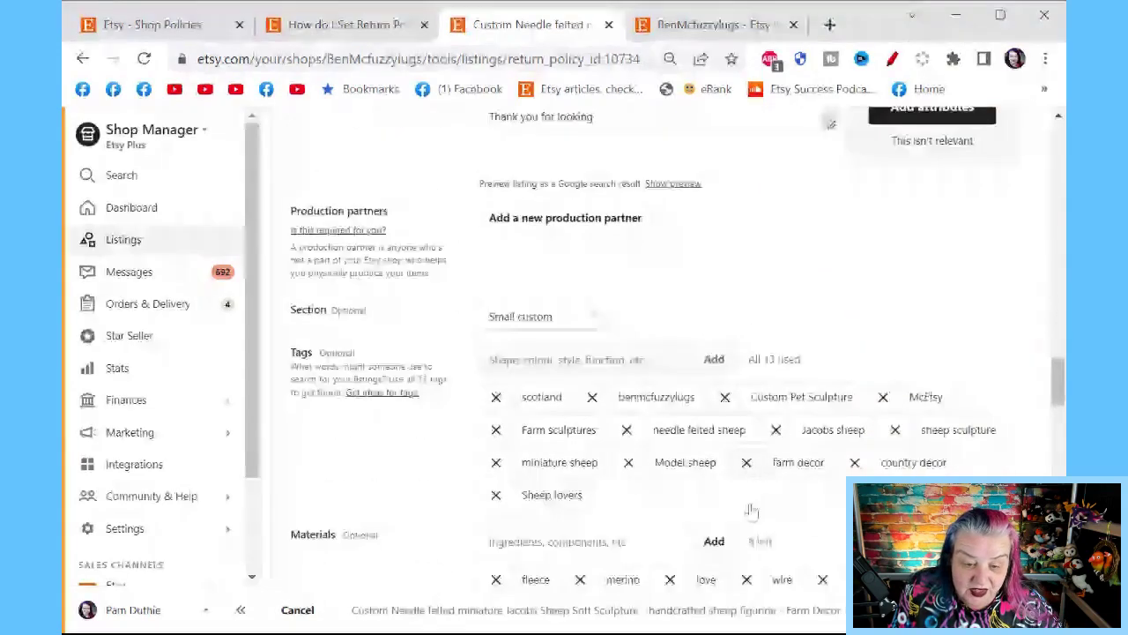
{"action": "scroll", "coordinate": [753, 497], "scroll_direction": "up", "scroll_amount": 10}
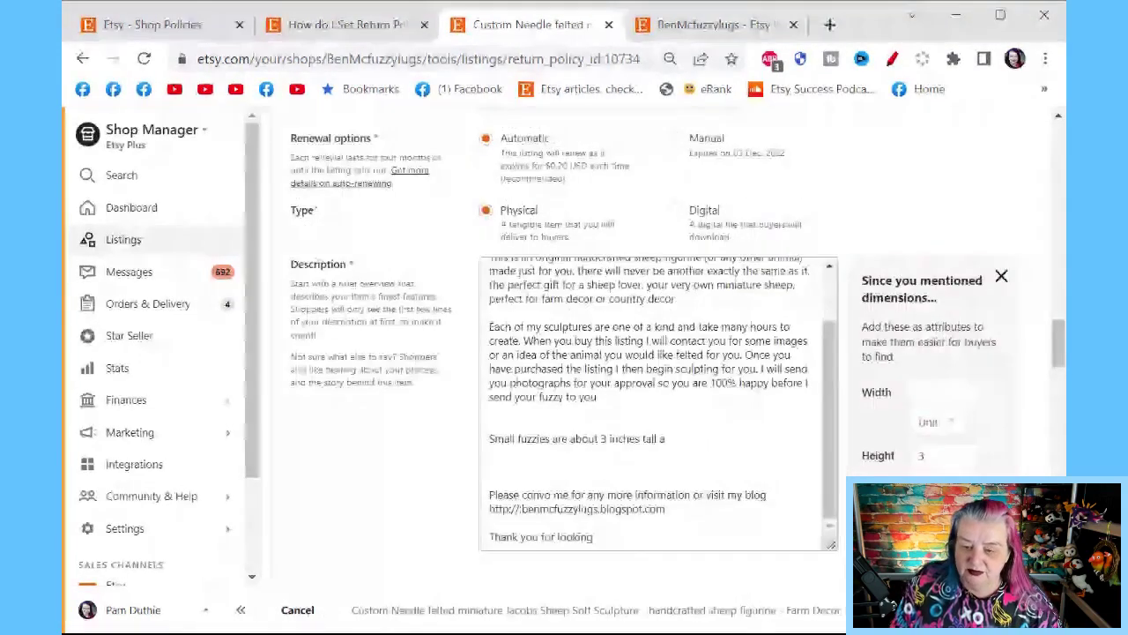
{"action": "left_click_drag", "start_coordinate": [1060, 344], "coordinate": [1058, 232]}
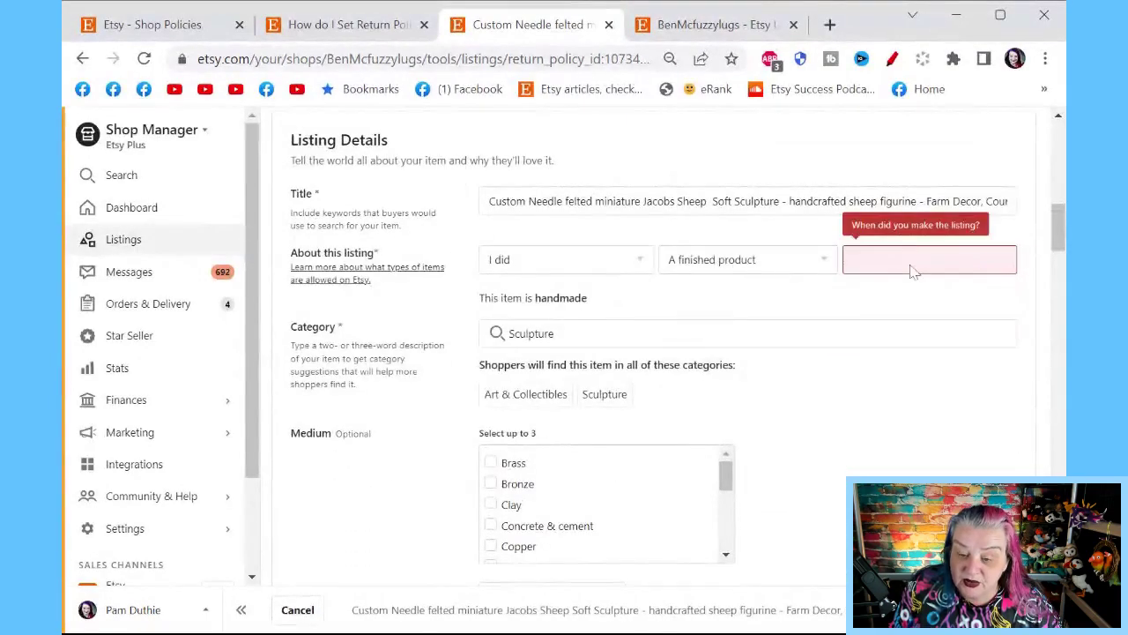
{"action": "left_click", "coordinate": [915, 261]}
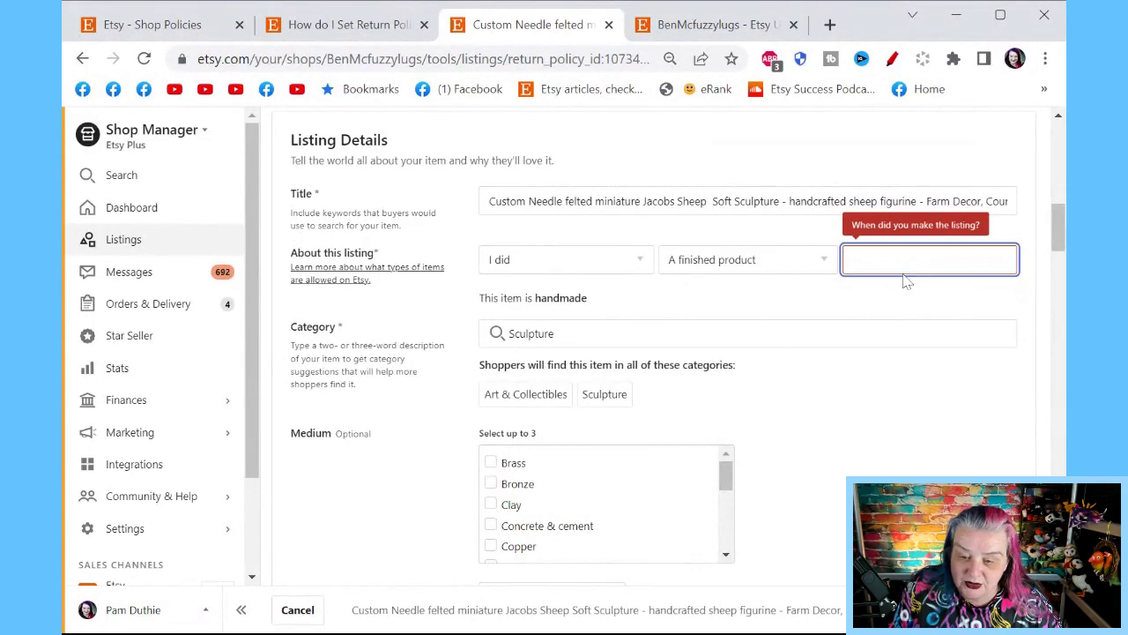
{"action": "left_click", "coordinate": [896, 309]}
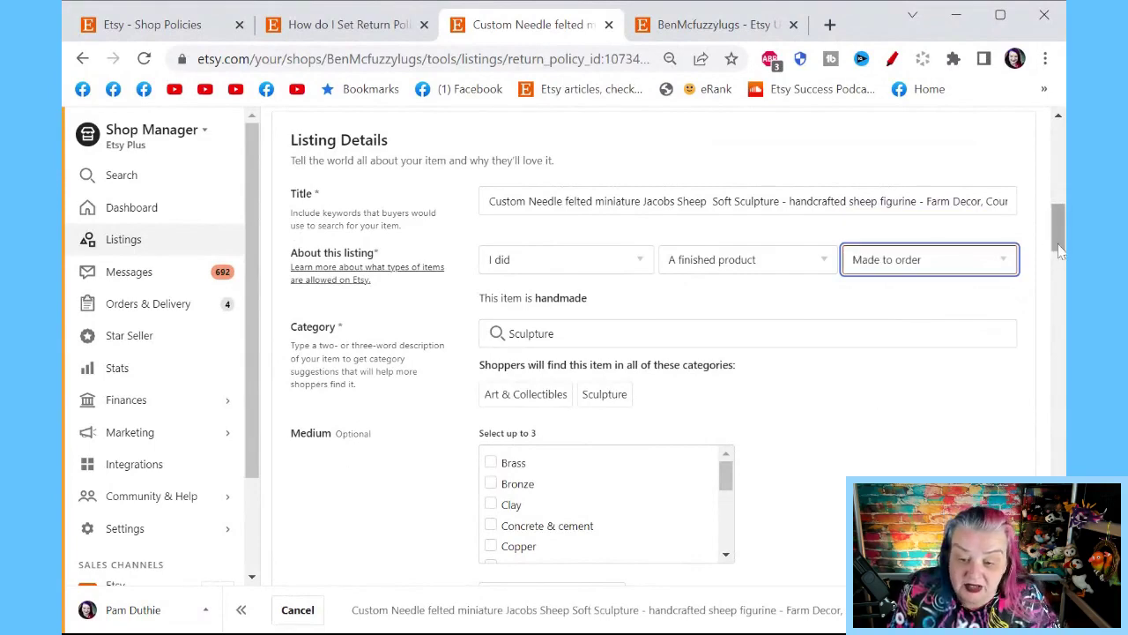
Step: Apply the "No returns or exchanges" policy to the Jacobs Sheep listing, publish the changes and dismiss the bulk editing tour
{"action": "left_click_drag", "start_coordinate": [1060, 251], "coordinate": [1037, 586]}
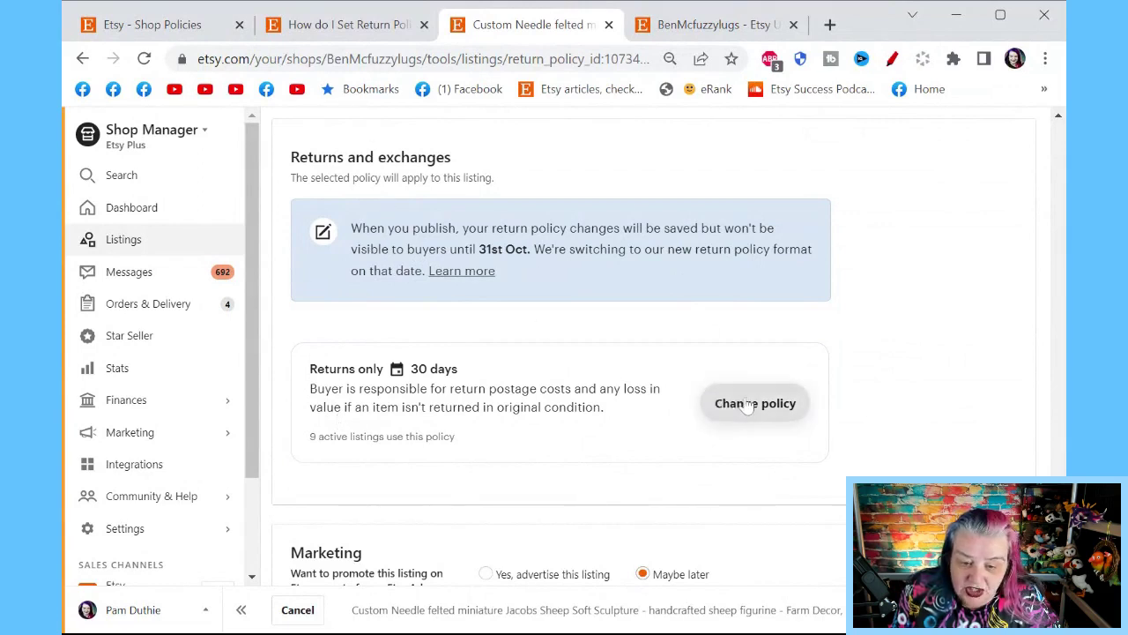
{"action": "left_click", "coordinate": [715, 406]}
{"action": "scroll", "coordinate": [789, 330], "scroll_direction": "down", "scroll_amount": 1}
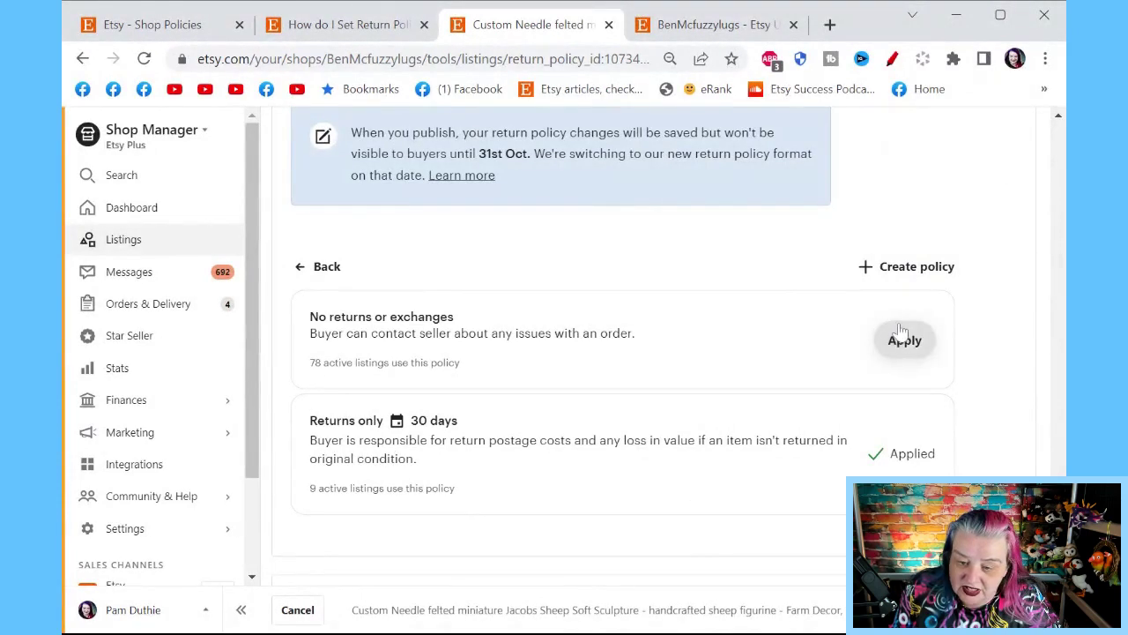
{"action": "scroll", "coordinate": [901, 335], "scroll_direction": "up", "scroll_amount": 3}
{"action": "scroll", "coordinate": [811, 381], "scroll_direction": "down", "scroll_amount": 3}
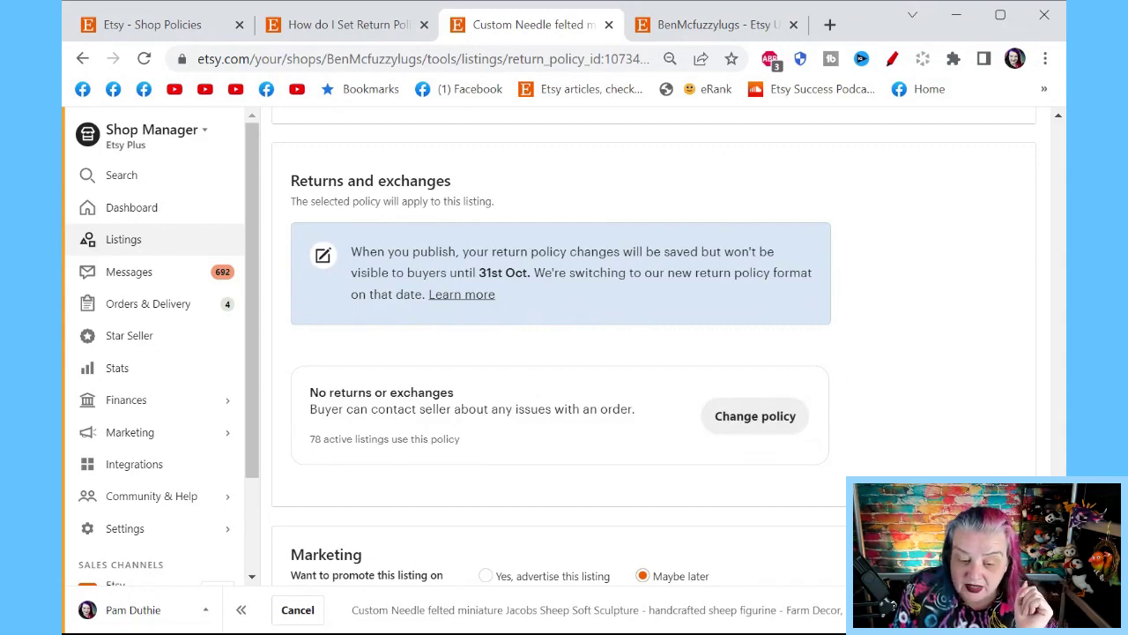
{"action": "left_click", "coordinate": [754, 416]}
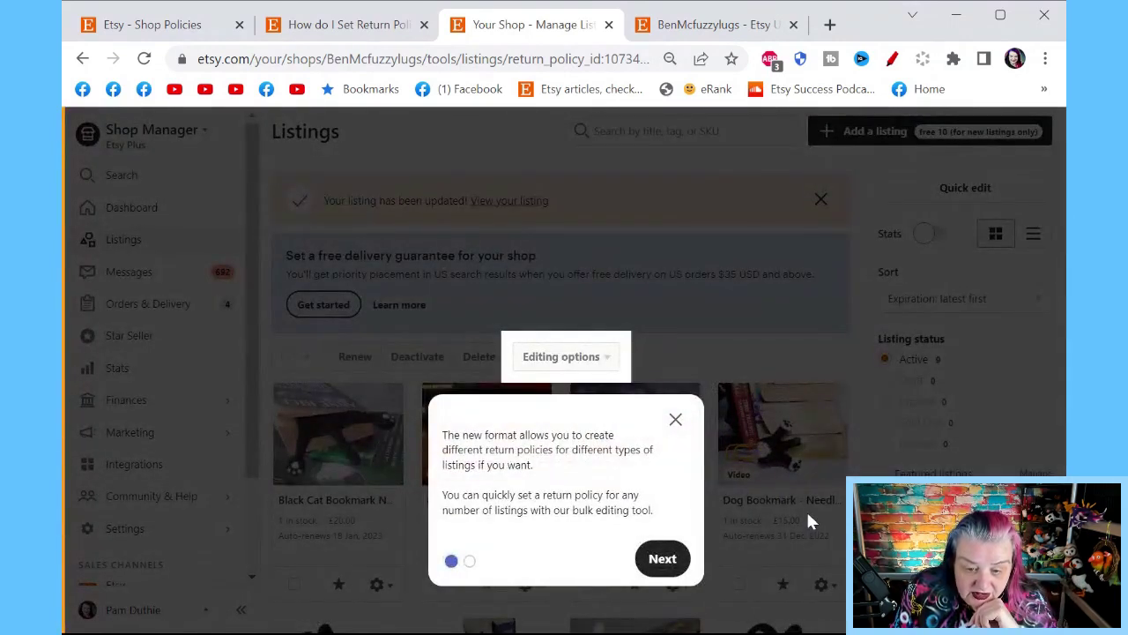
{"action": "left_click", "coordinate": [675, 420]}
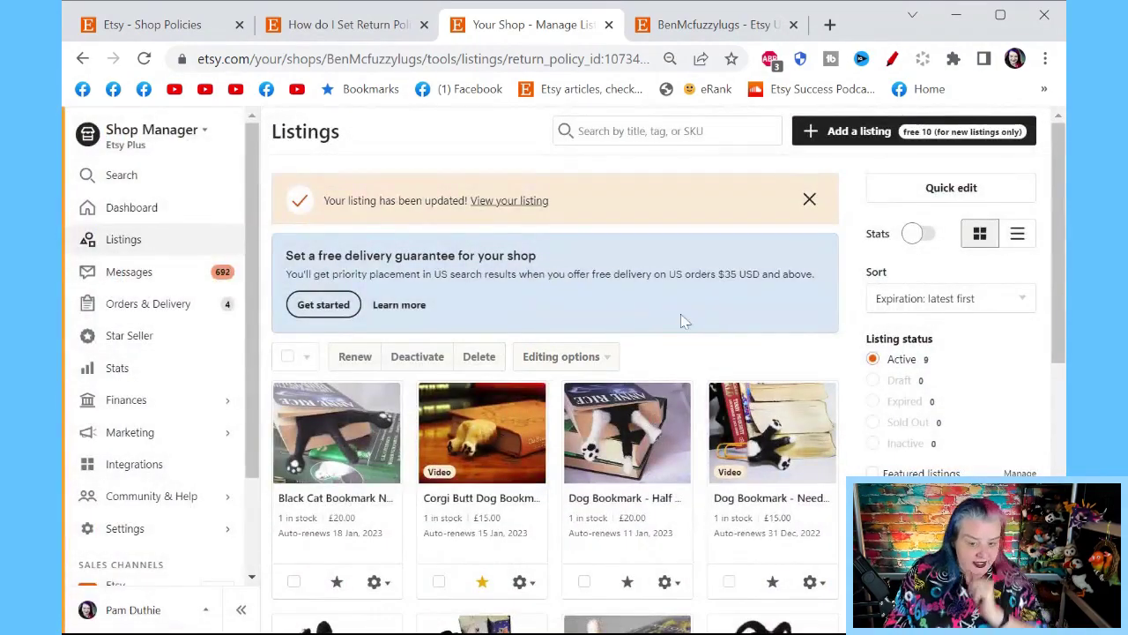
Step: Select the Black Cat and Corgi Butt Dog bookmark listings and check which bulk editing options are available
{"action": "left_click", "coordinate": [294, 582]}
{"action": "left_click", "coordinate": [439, 582]}
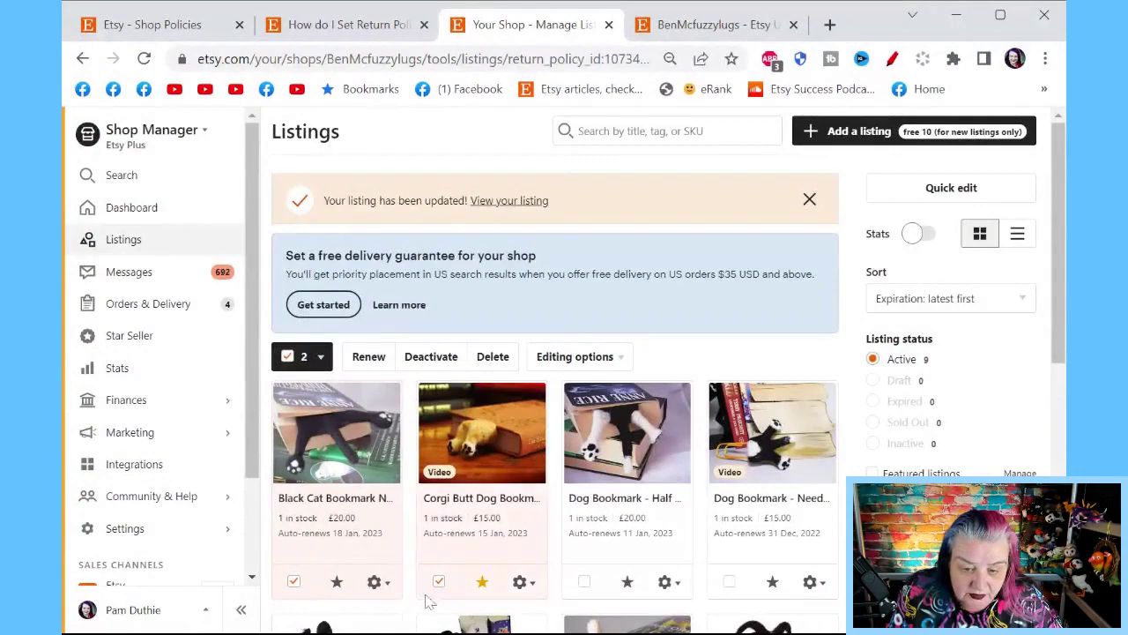
{"action": "left_click", "coordinate": [619, 358]}
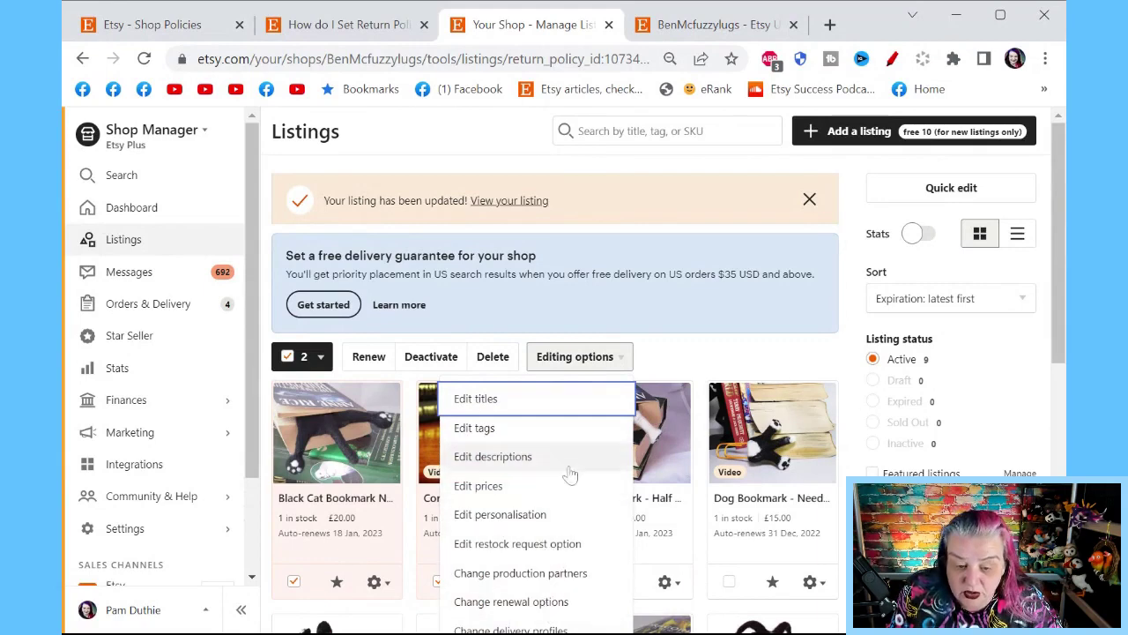
{"action": "left_click", "coordinate": [697, 373]}
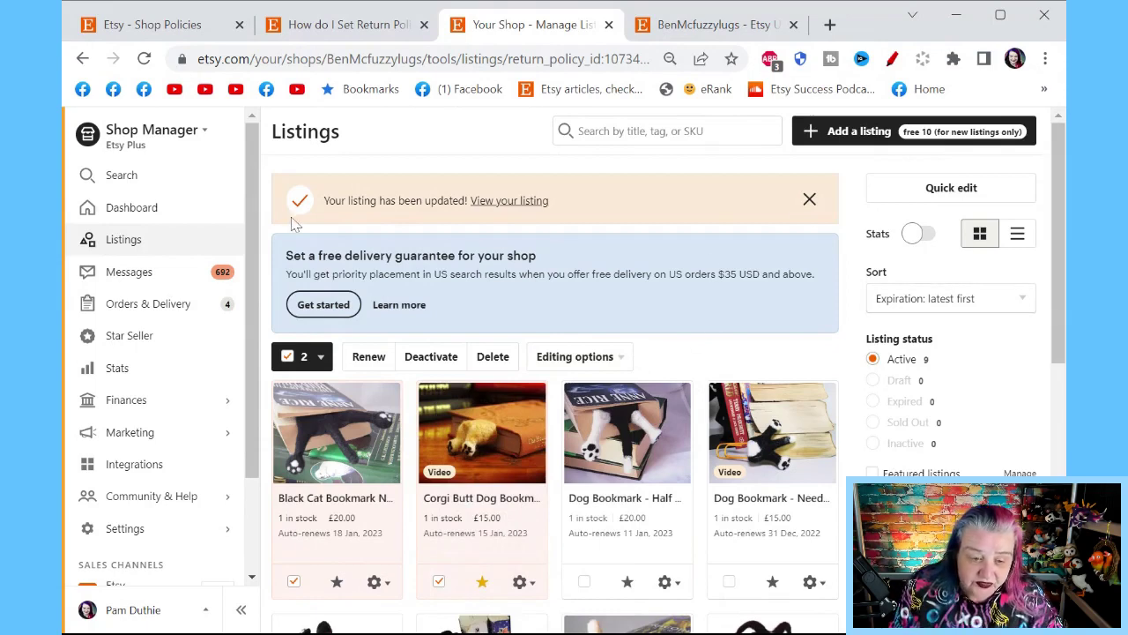
Step: Open the shop's policy settings, read the announcement about different return policies for different listings, and close it
{"action": "left_click", "coordinate": [144, 532]}
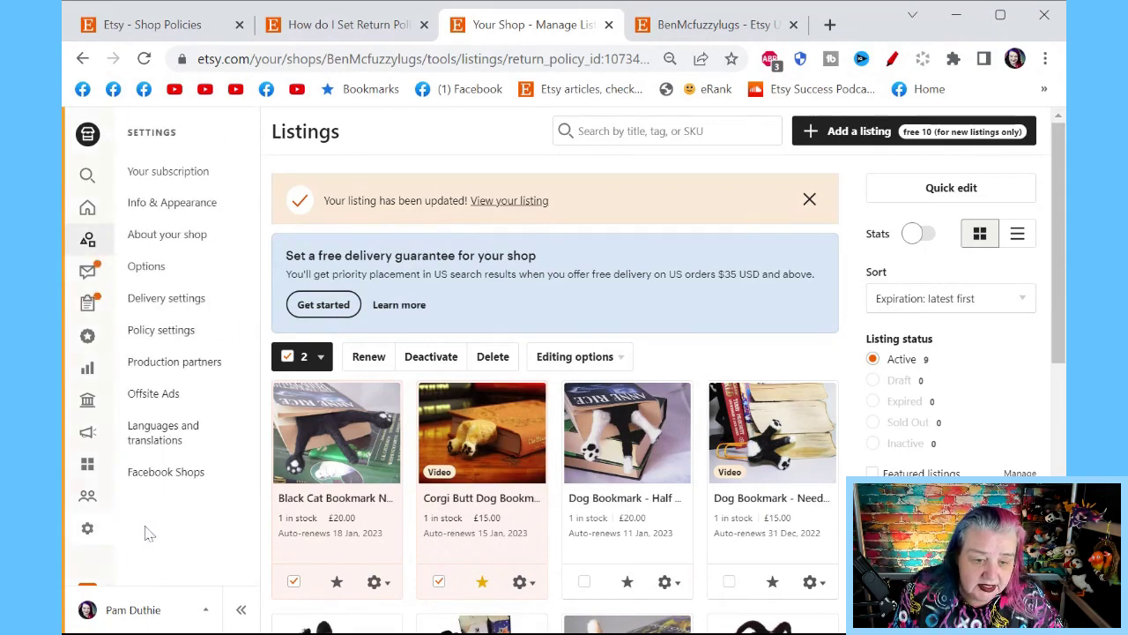
{"action": "left_click", "coordinate": [188, 332]}
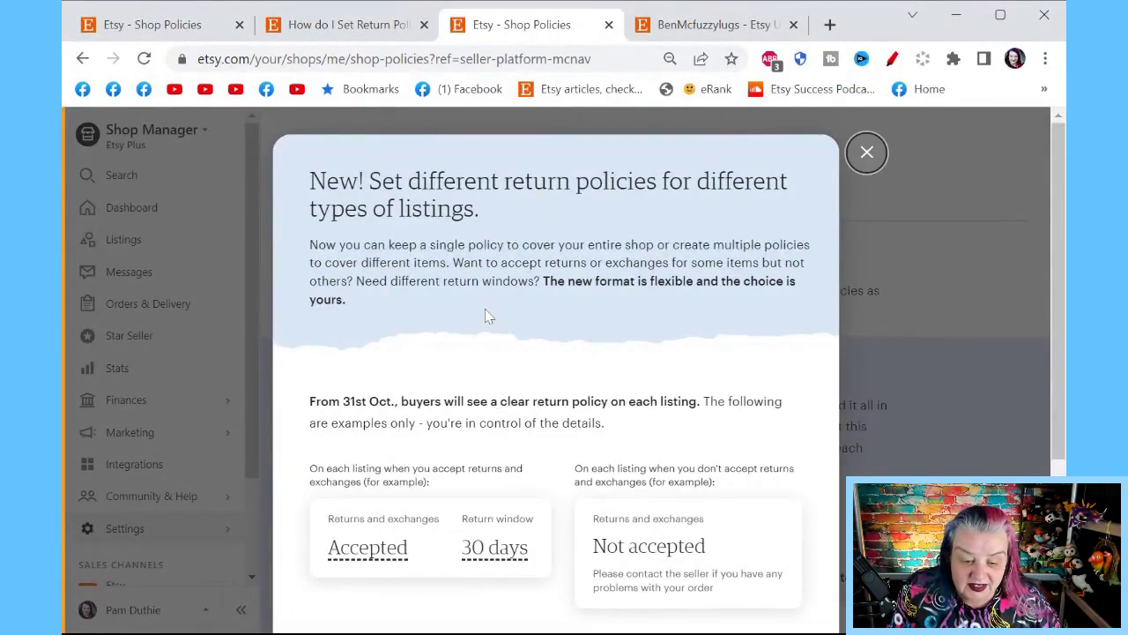
{"action": "scroll", "coordinate": [509, 301], "scroll_direction": "down", "scroll_amount": 1}
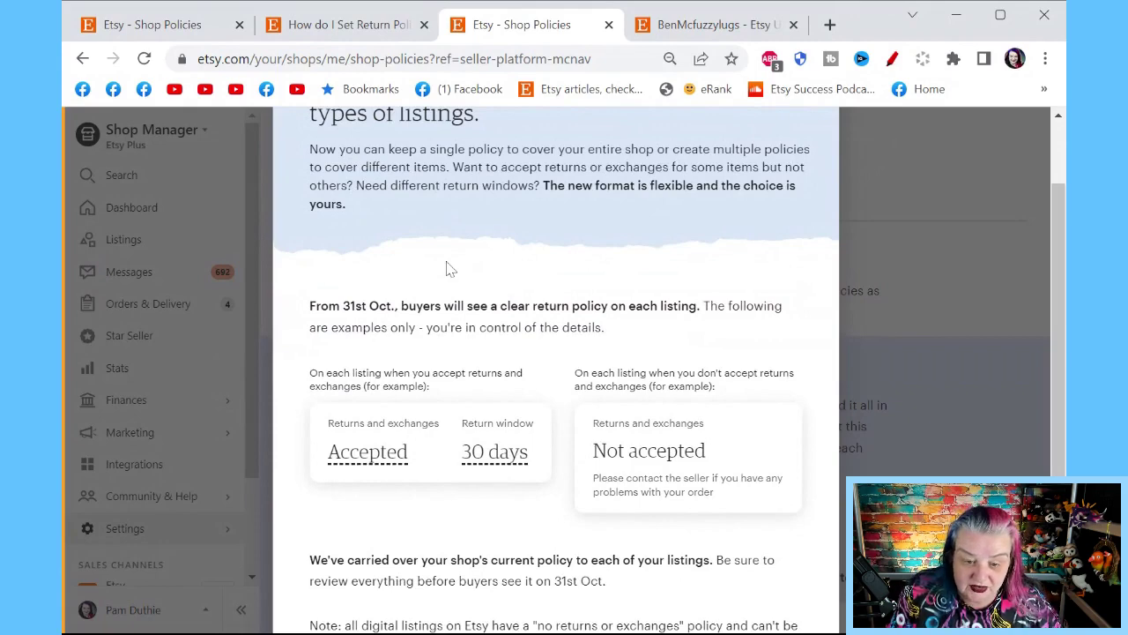
{"action": "scroll", "coordinate": [486, 227], "scroll_direction": "down", "scroll_amount": 1}
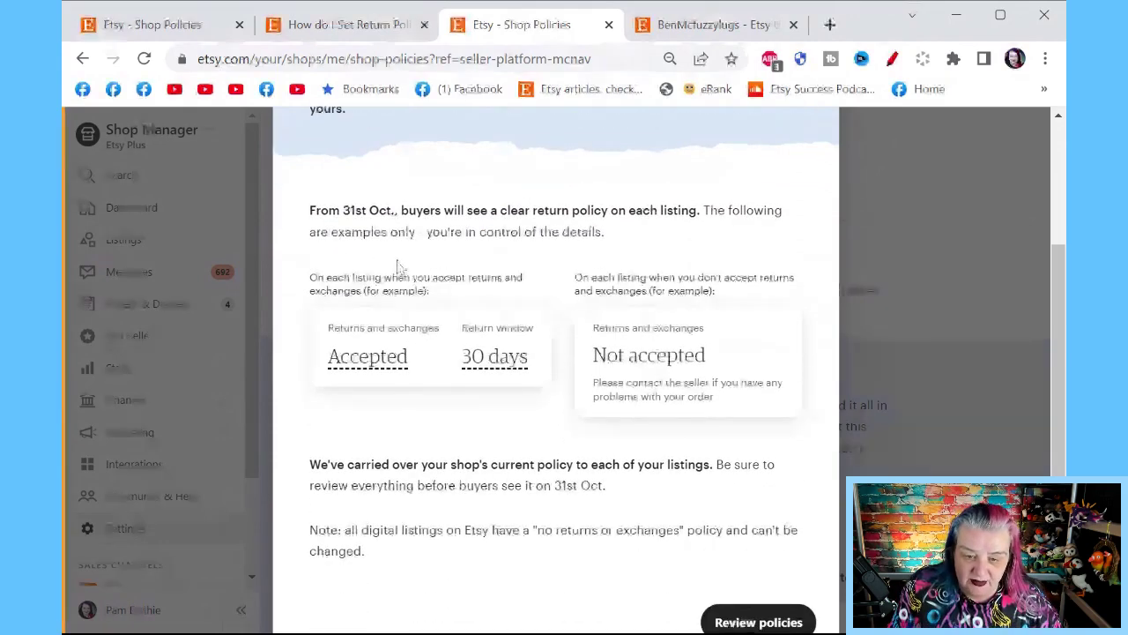
{"action": "mouse_move", "coordinate": [368, 356]}
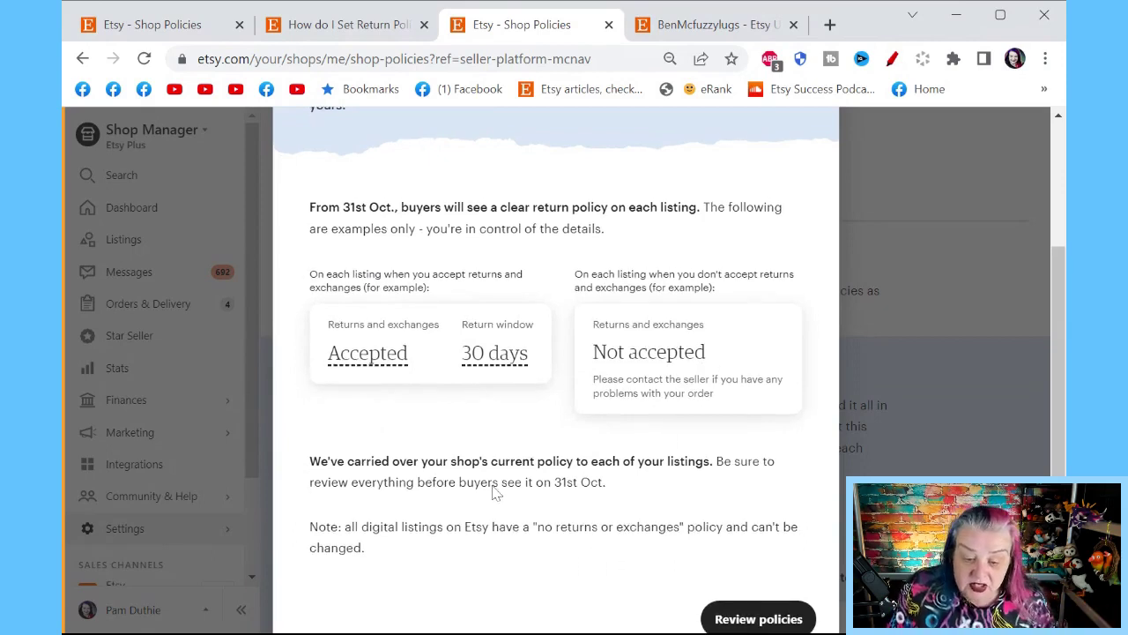
{"action": "scroll", "coordinate": [502, 516], "scroll_direction": "down", "scroll_amount": 1}
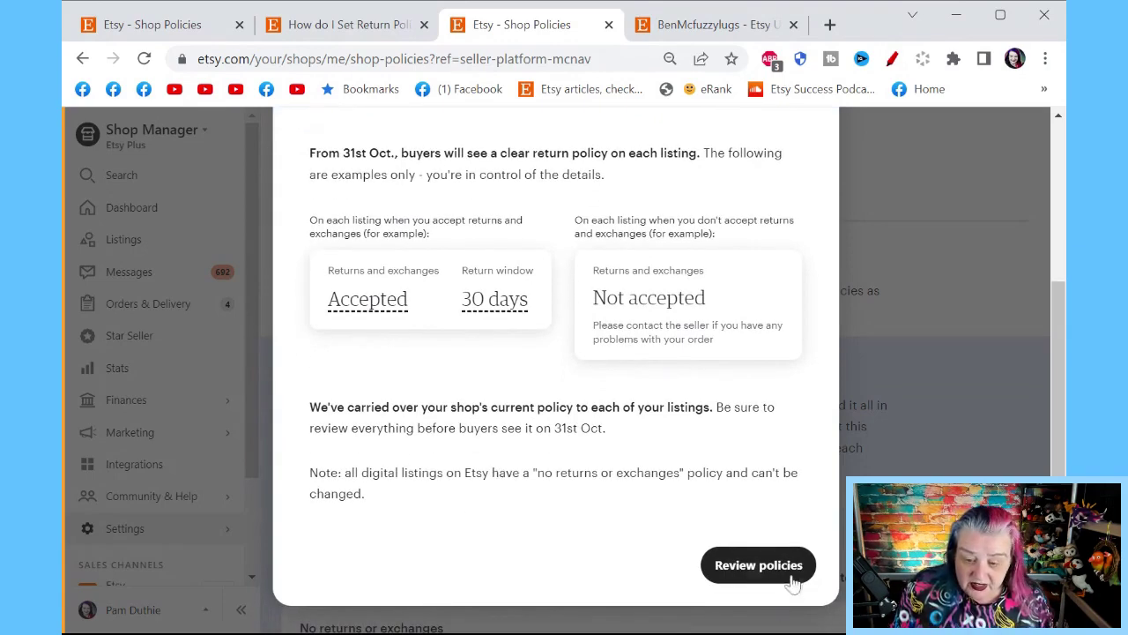
{"action": "scroll", "coordinate": [795, 572], "scroll_direction": "up", "scroll_amount": 3}
{"action": "left_click", "coordinate": [869, 152]}
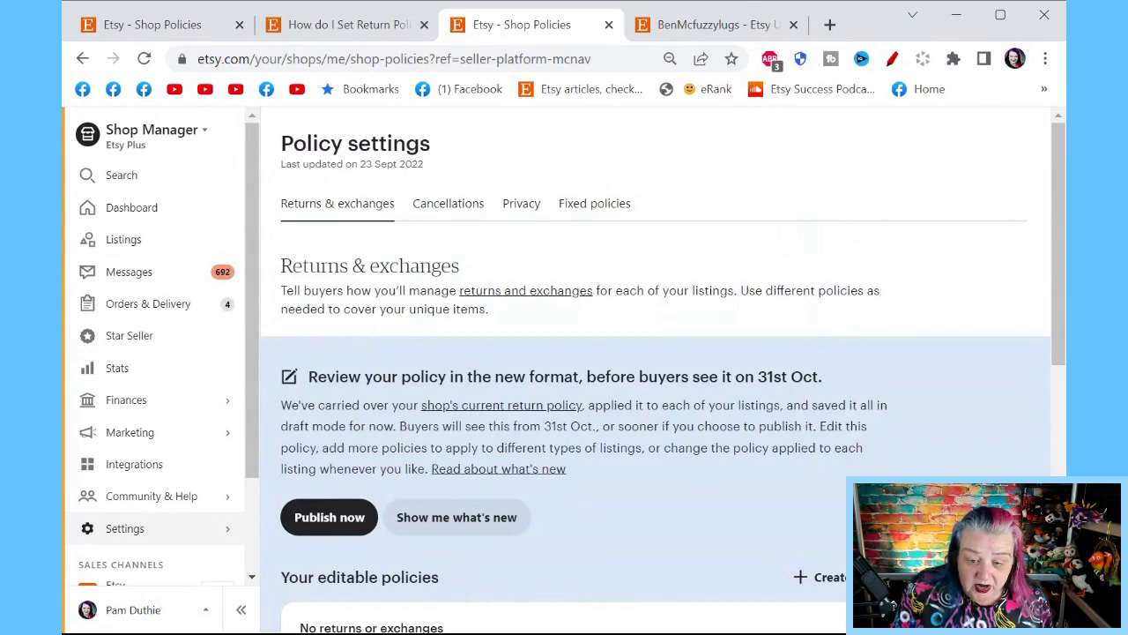
Step: Open the editable "No returns or exchanges" policy and examine its returns and exchanges settings
{"action": "scroll", "coordinate": [617, 449], "scroll_direction": "down", "scroll_amount": 3}
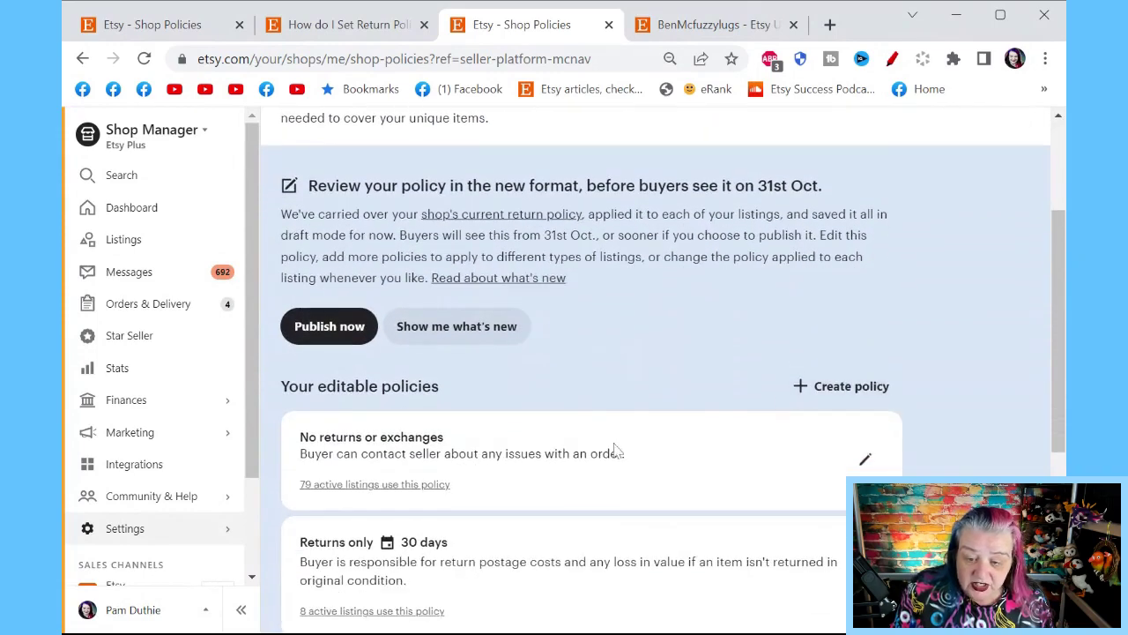
{"action": "scroll", "coordinate": [617, 450], "scroll_direction": "down", "scroll_amount": 2}
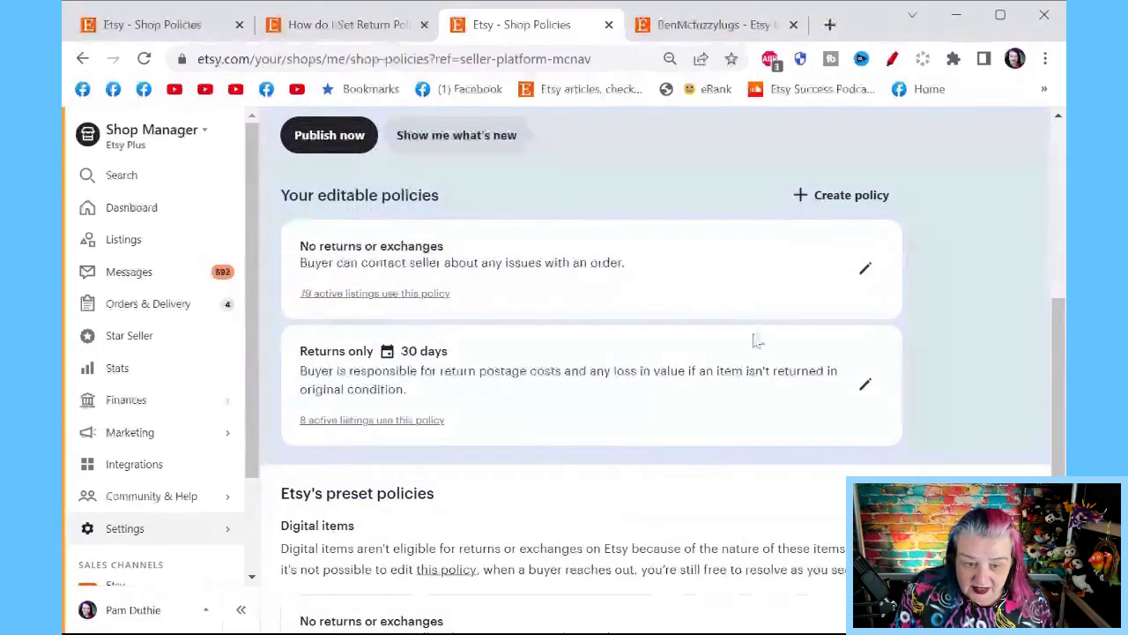
{"action": "left_click", "coordinate": [865, 269]}
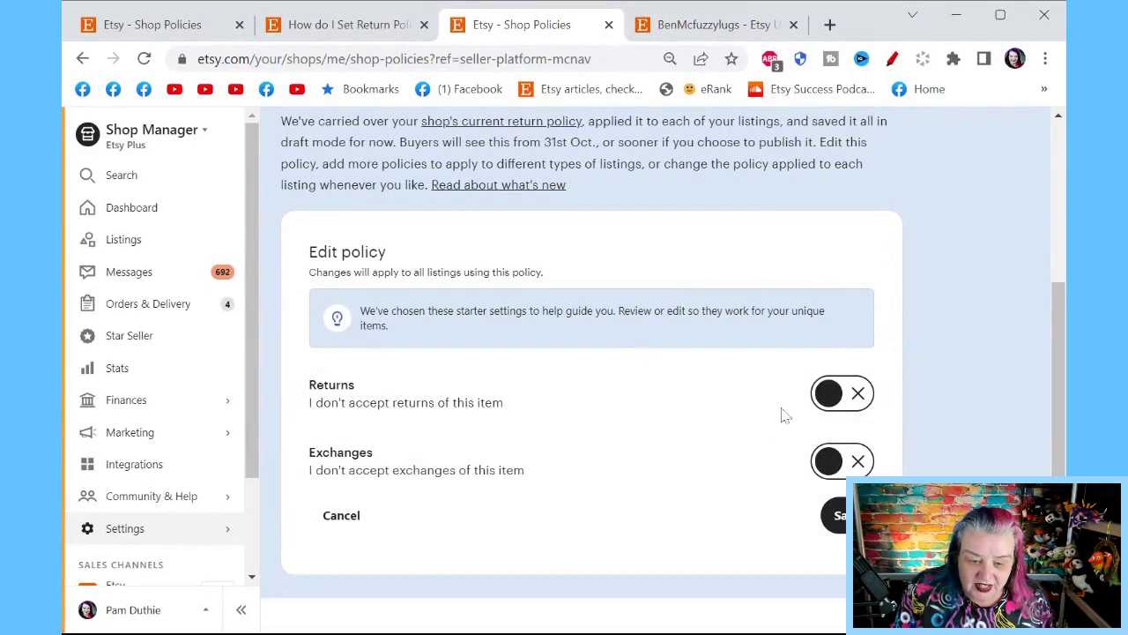
{"action": "scroll", "coordinate": [555, 465], "scroll_direction": "down", "scroll_amount": 1}
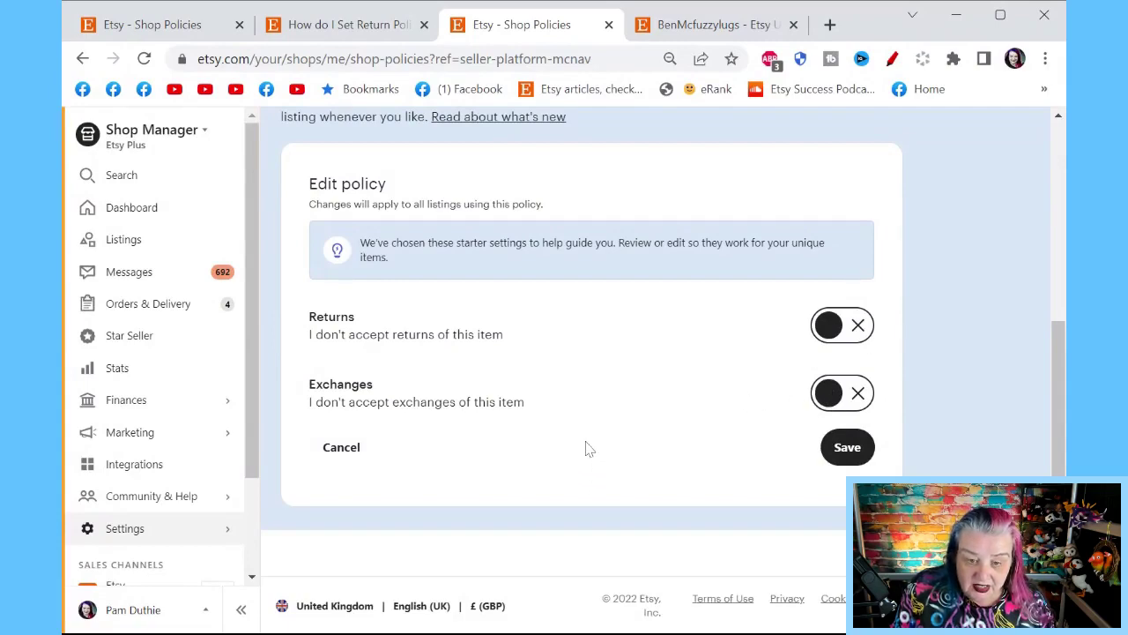
{"action": "scroll", "coordinate": [589, 449], "scroll_direction": "up", "scroll_amount": 2}
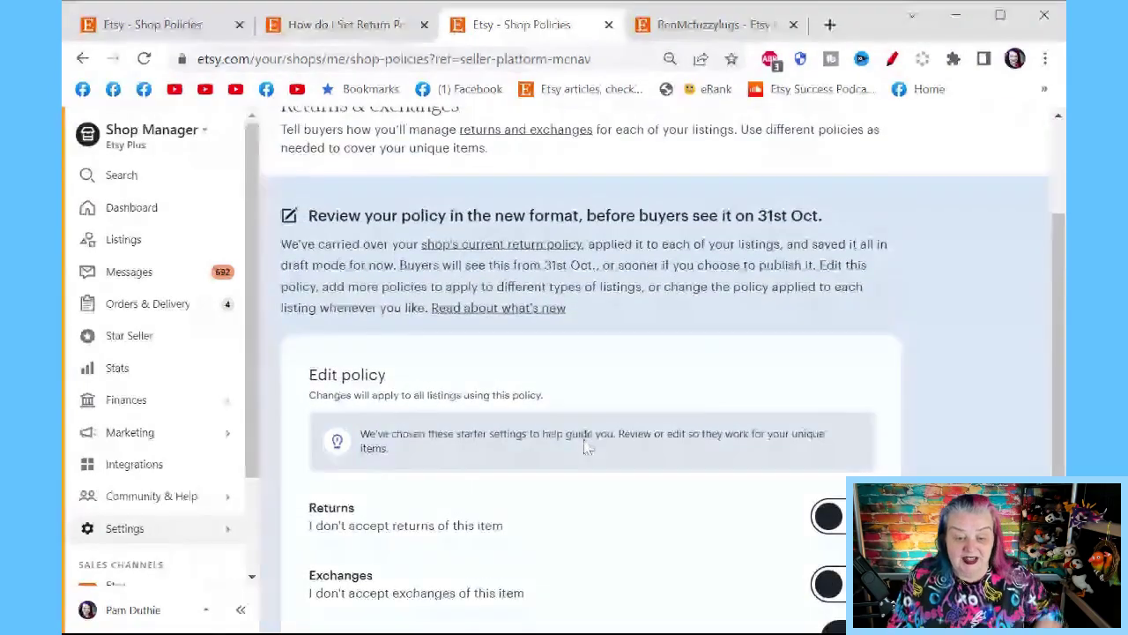
{"action": "scroll", "coordinate": [589, 448], "scroll_direction": "down", "scroll_amount": 2}
Step: Try accepting returns in the "No returns or exchanges" policy, check the return window and conditions, and discard the changes
{"action": "left_click", "coordinate": [844, 331]}
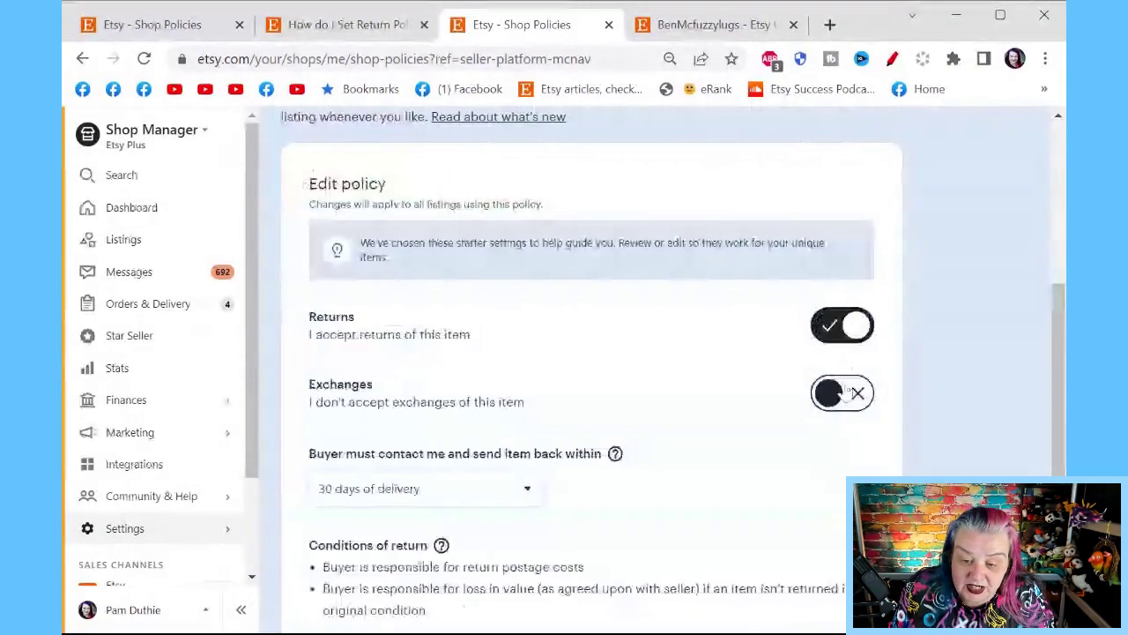
{"action": "scroll", "coordinate": [738, 349], "scroll_direction": "down", "scroll_amount": 2}
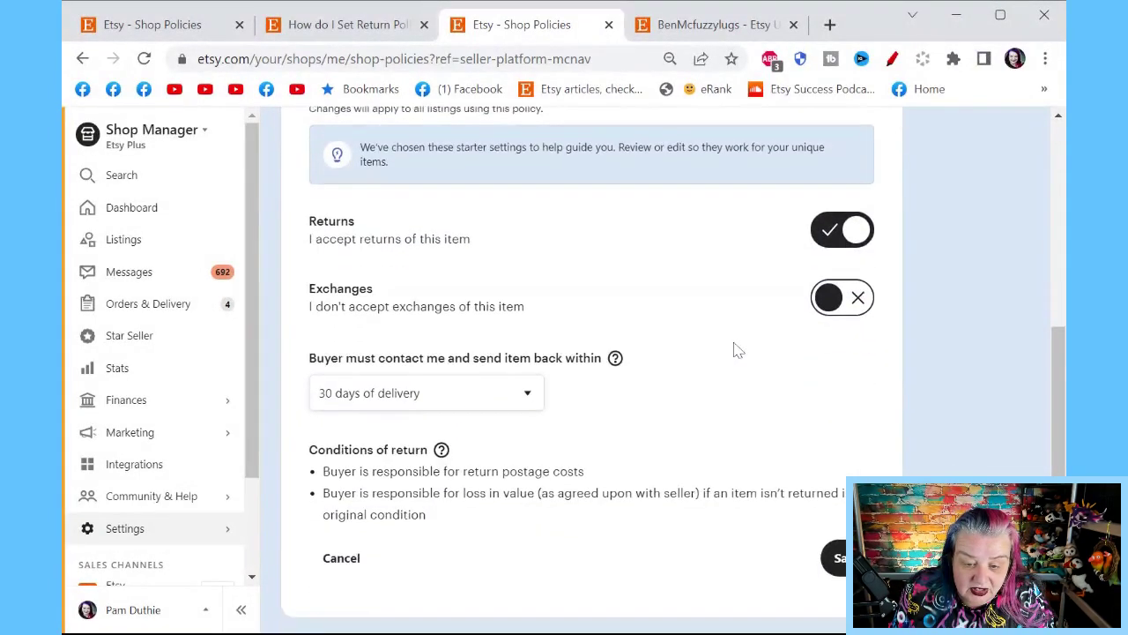
{"action": "left_click", "coordinate": [533, 301]}
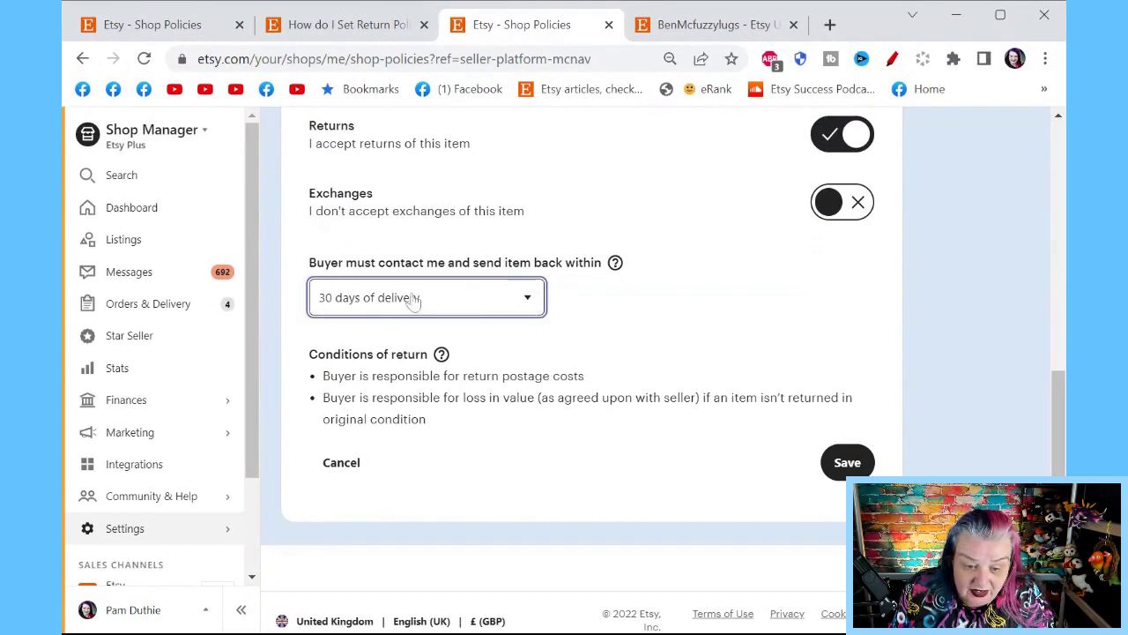
{"action": "left_click", "coordinate": [742, 280]}
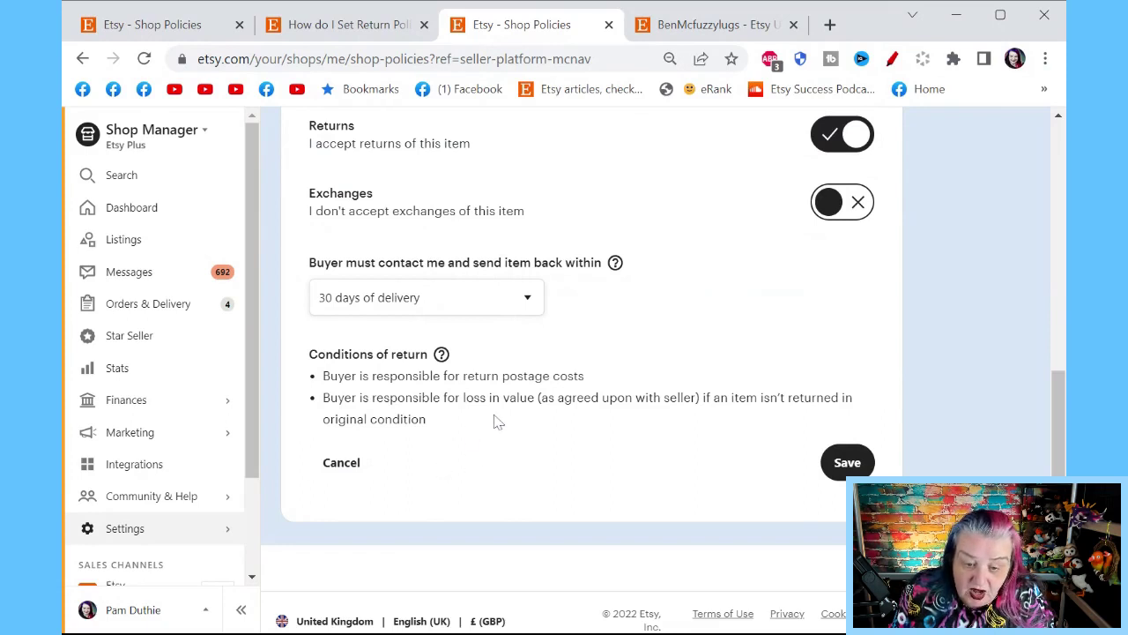
{"action": "left_click", "coordinate": [349, 462]}
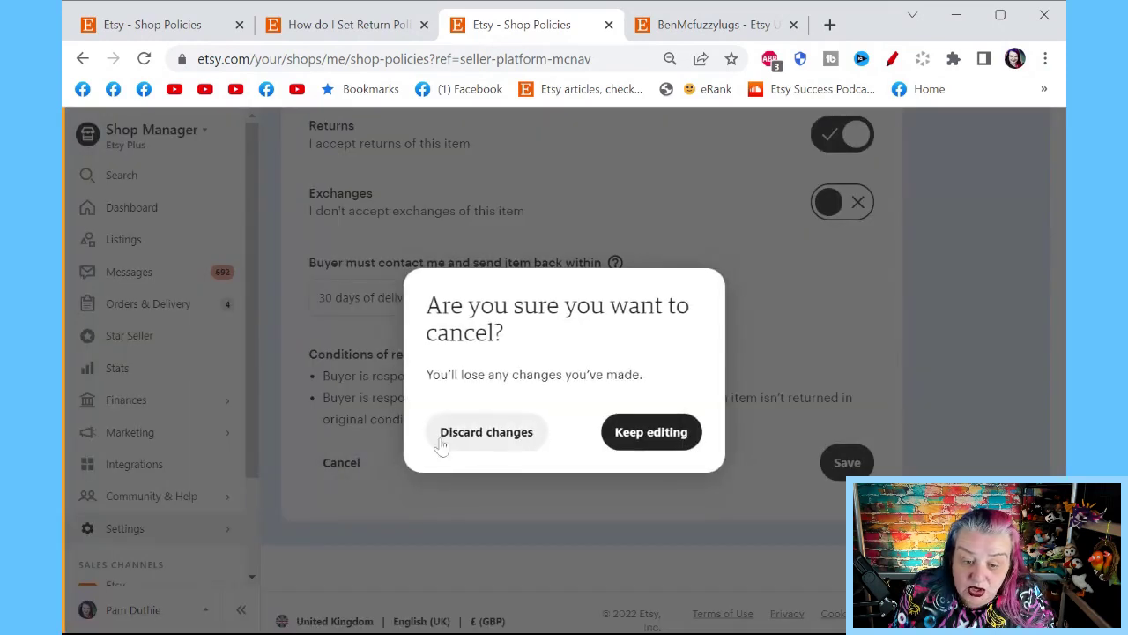
{"action": "left_click", "coordinate": [476, 445]}
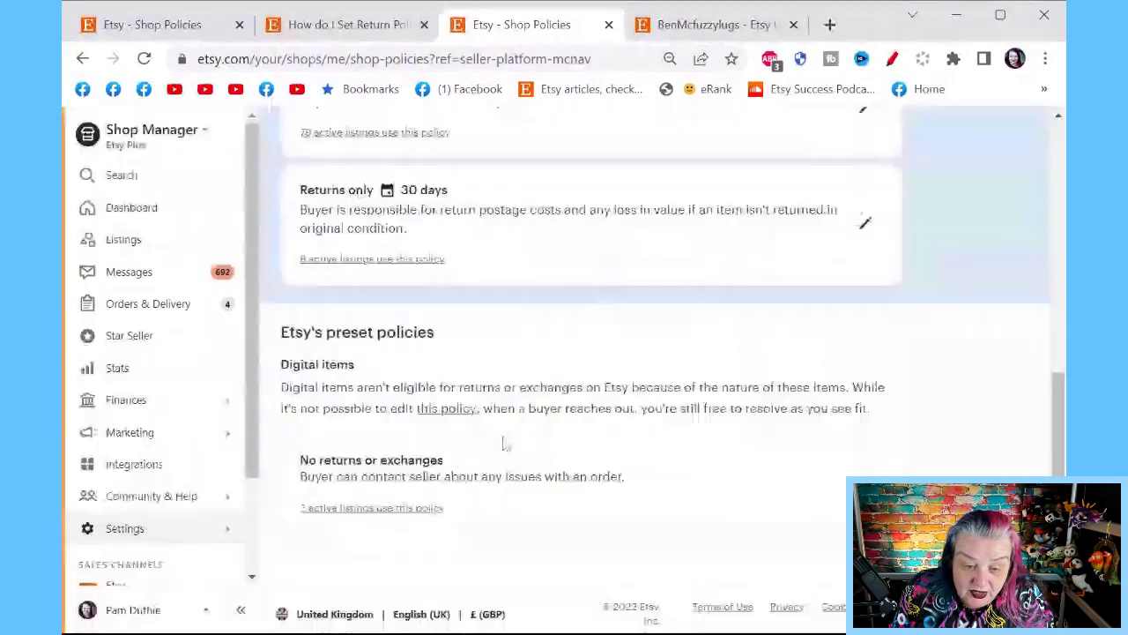
Step: Open the form for creating a new policy, review its returns, exchanges, time window and return conditions, and discard it
{"action": "scroll", "coordinate": [614, 410], "scroll_direction": "up", "scroll_amount": 3}
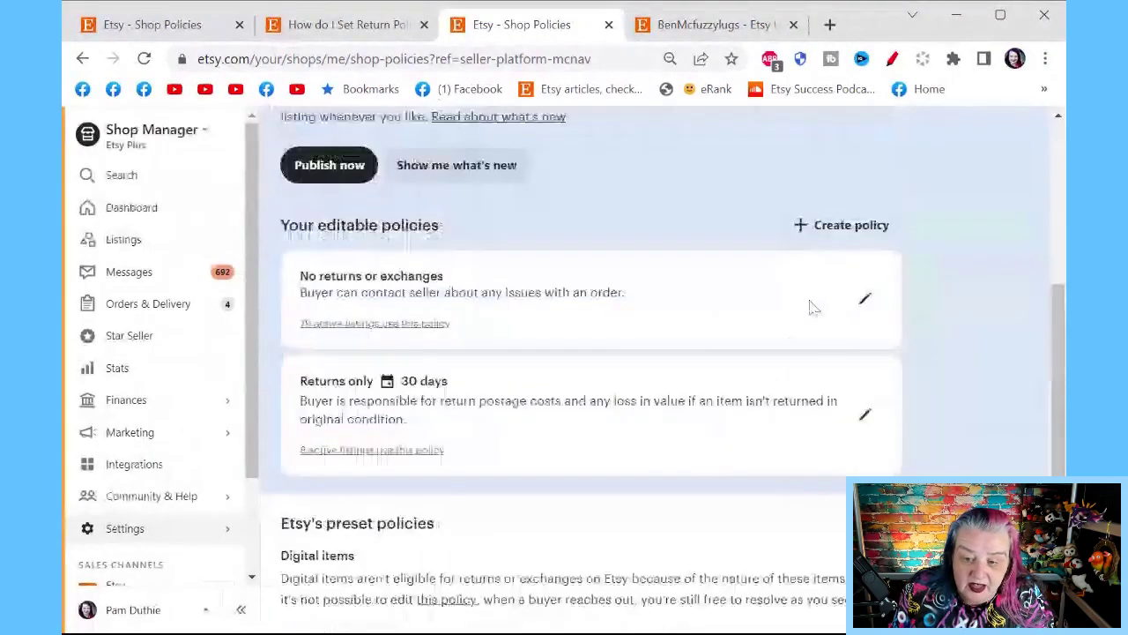
{"action": "left_click", "coordinate": [841, 225]}
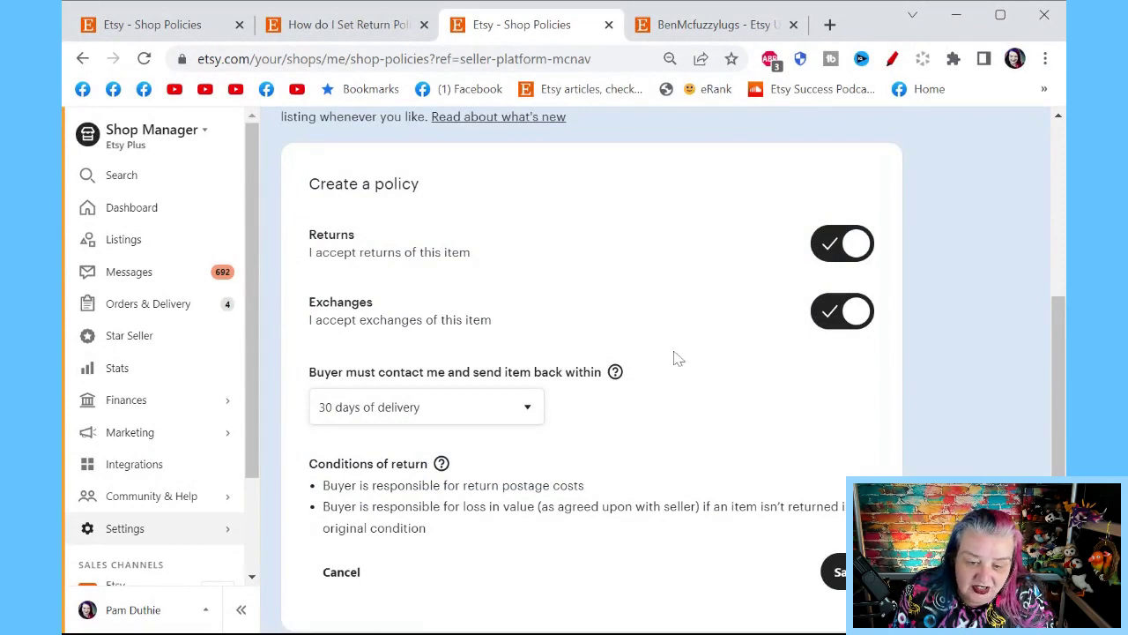
{"action": "scroll", "coordinate": [676, 357], "scroll_direction": "down", "scroll_amount": 1}
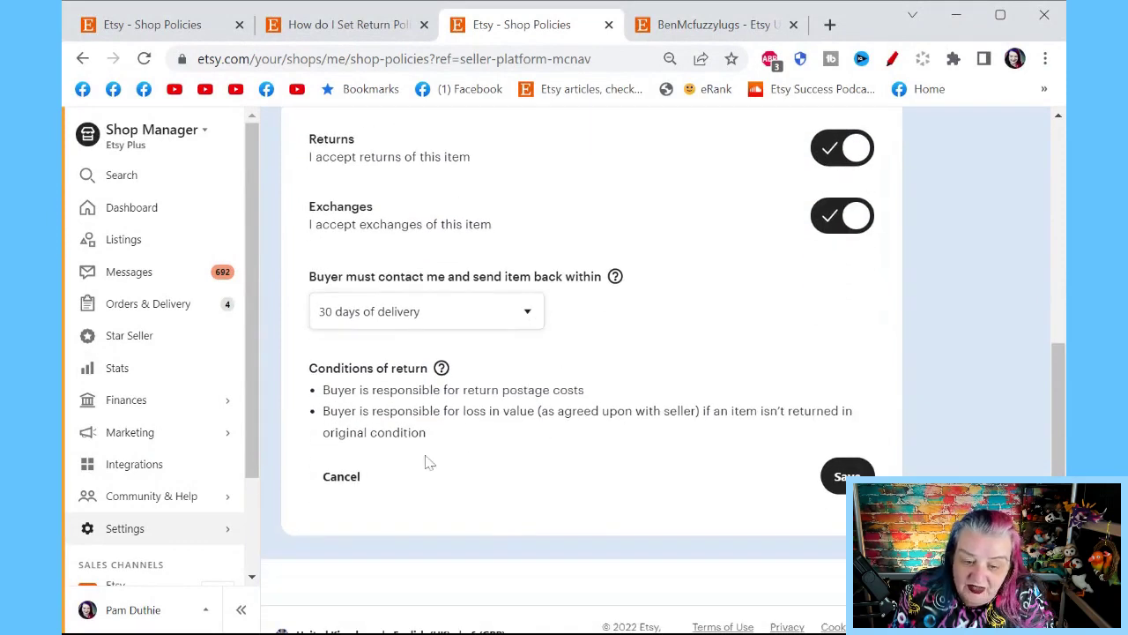
{"action": "scroll", "coordinate": [423, 466], "scroll_direction": "down", "scroll_amount": 1}
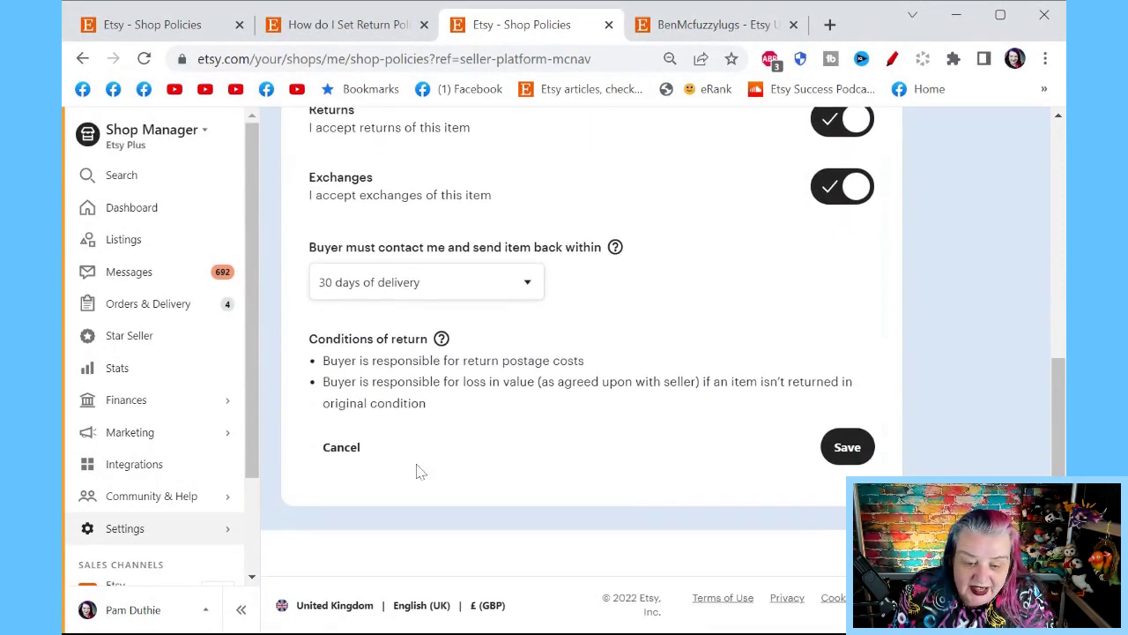
{"action": "left_click", "coordinate": [339, 451]}
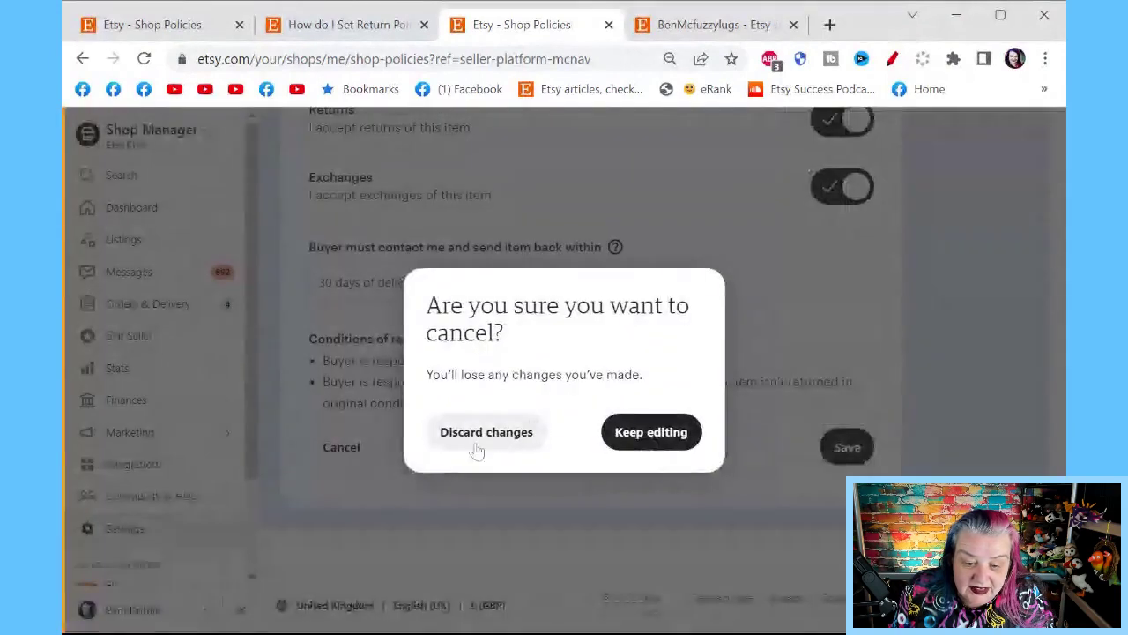
{"action": "left_click", "coordinate": [480, 433]}
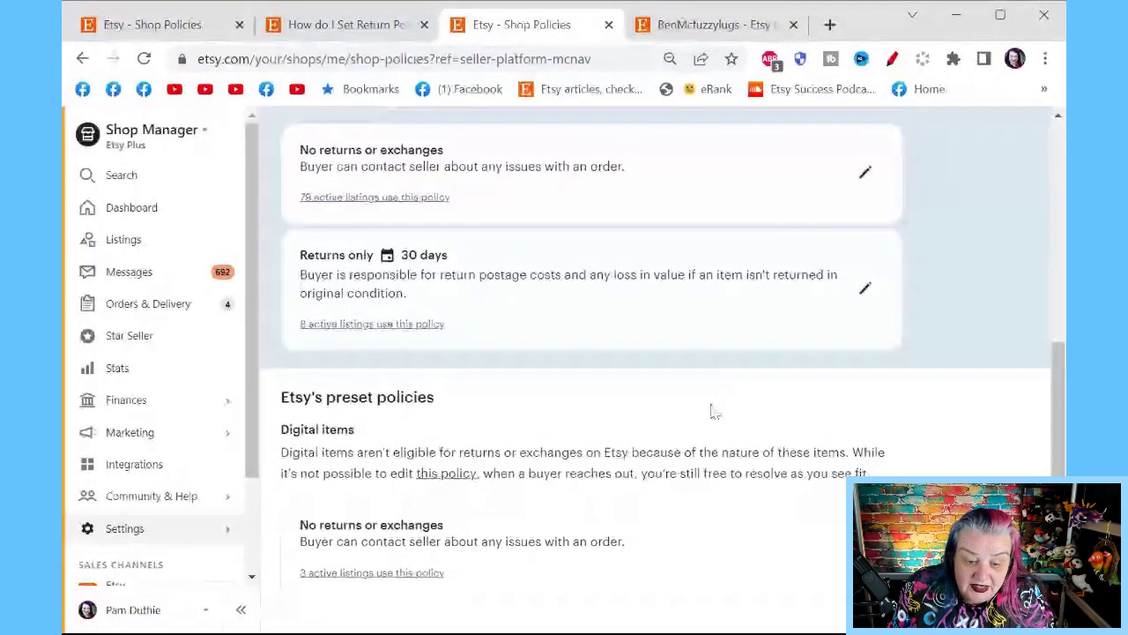
Step: Open the shop-wide cancellation policy for editing and examine its order cancellation setting
{"action": "scroll", "coordinate": [709, 406], "scroll_direction": "up", "scroll_amount": 5}
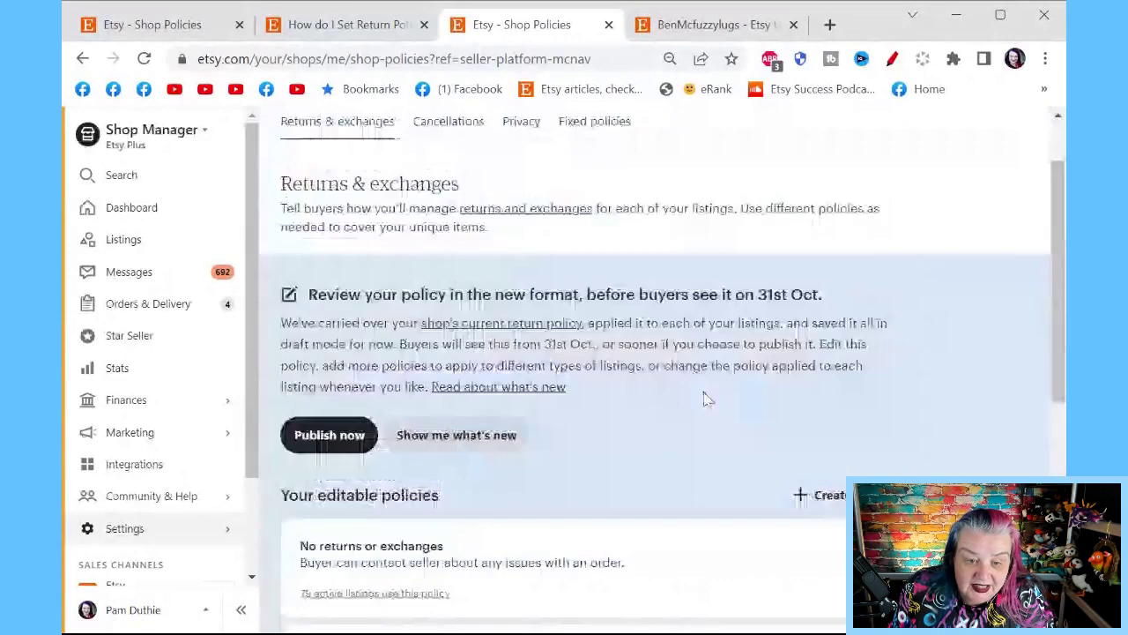
{"action": "scroll", "coordinate": [707, 398], "scroll_direction": "up", "scroll_amount": 2}
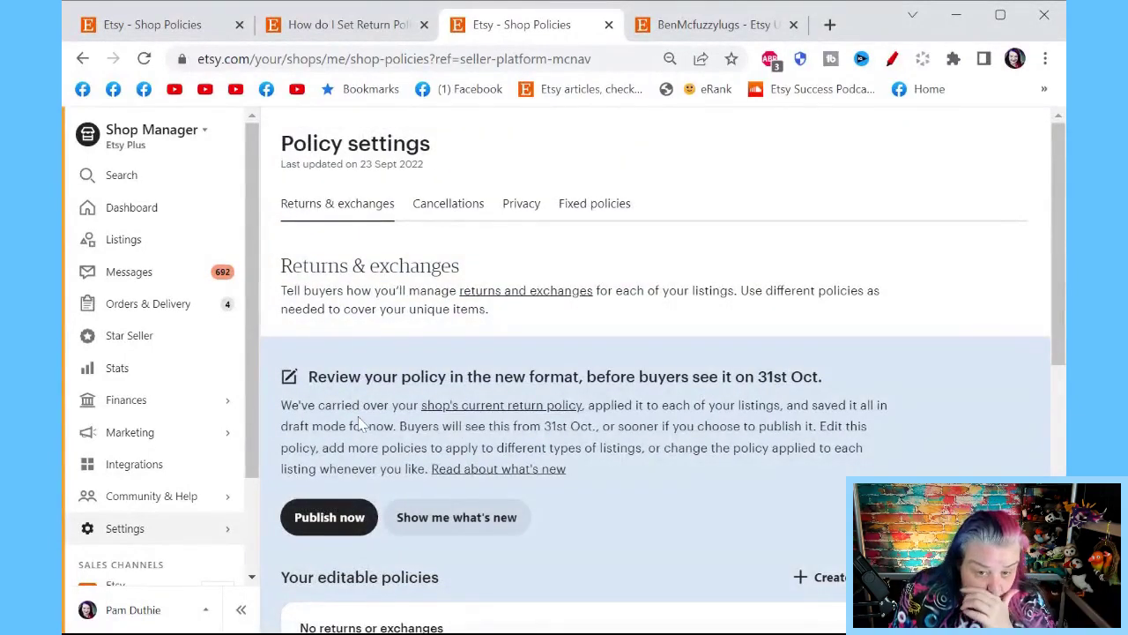
{"action": "left_click", "coordinate": [448, 211]}
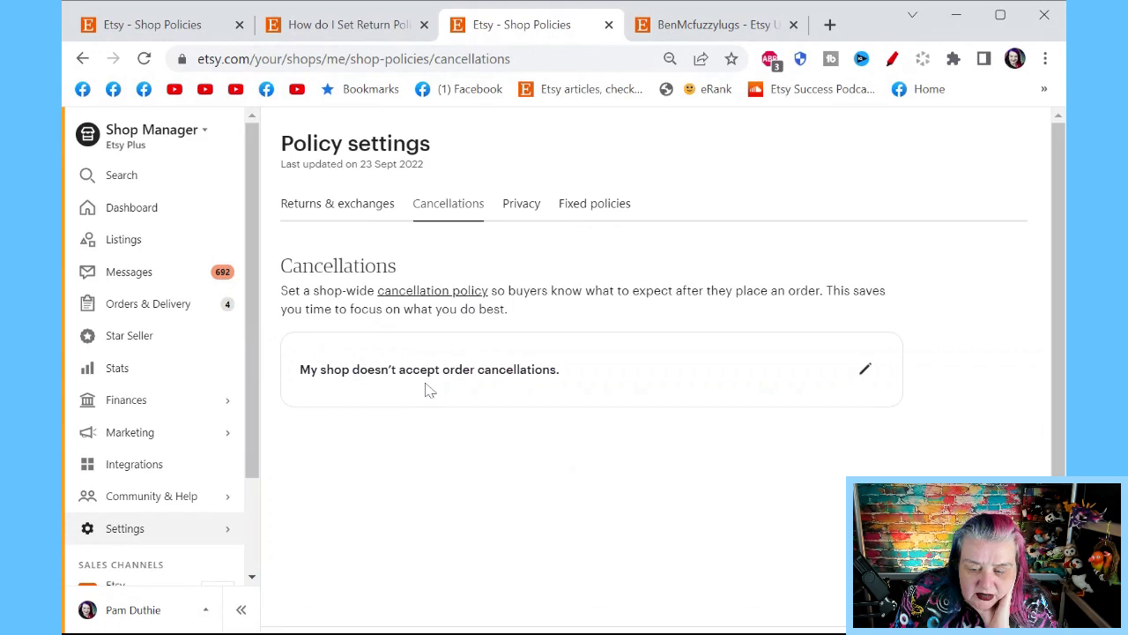
{"action": "left_click", "coordinate": [871, 373]}
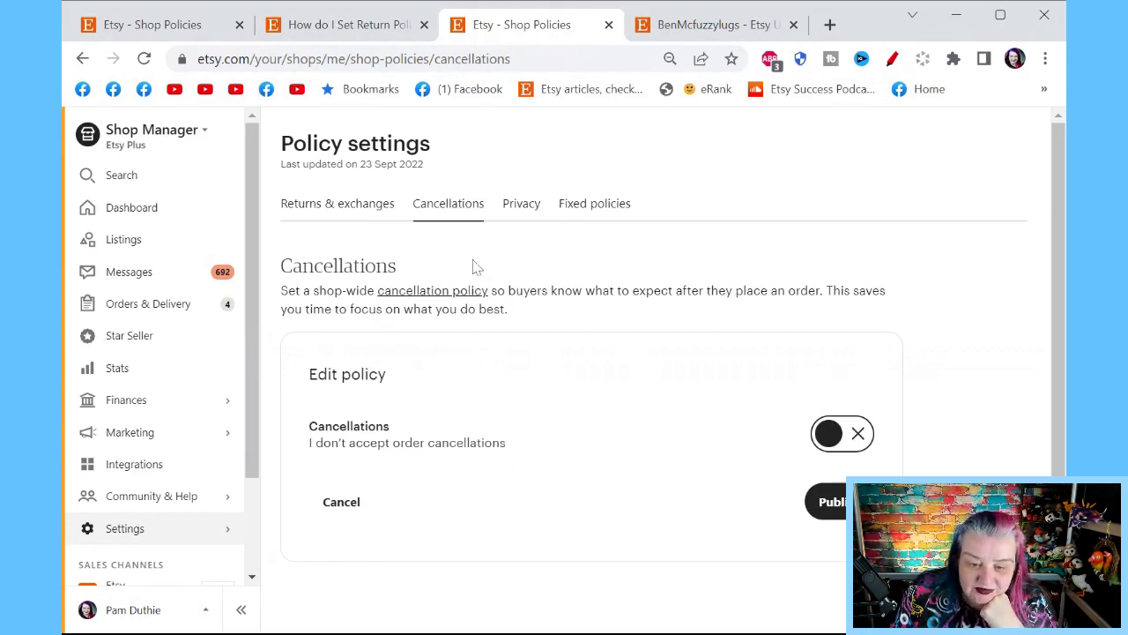
Step: Check the privacy section of the policy settings and read the fixed policies on postage and digital downloads
{"action": "left_click", "coordinate": [523, 211]}
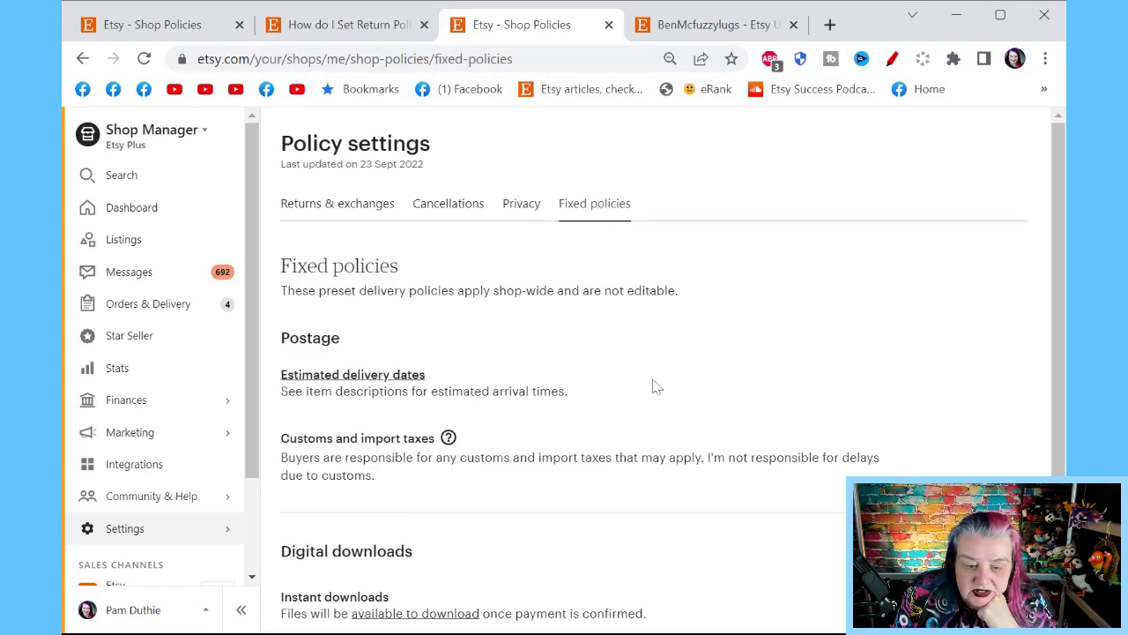
{"action": "scroll", "coordinate": [655, 386], "scroll_direction": "down", "scroll_amount": 3}
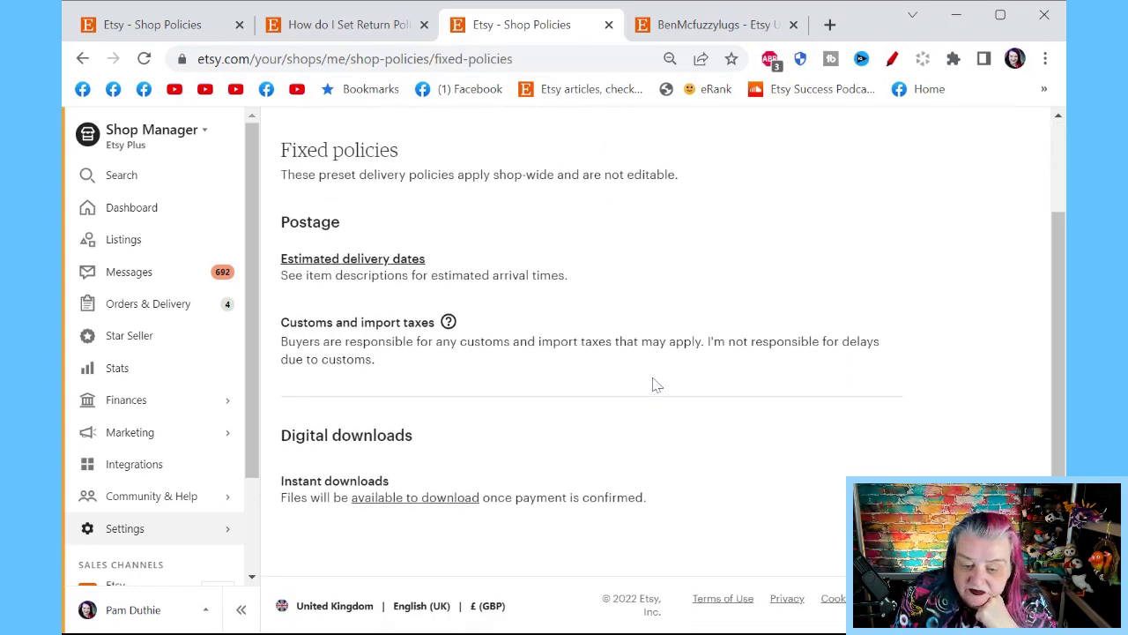
{"action": "scroll", "coordinate": [653, 385], "scroll_direction": "up", "scroll_amount": 3}
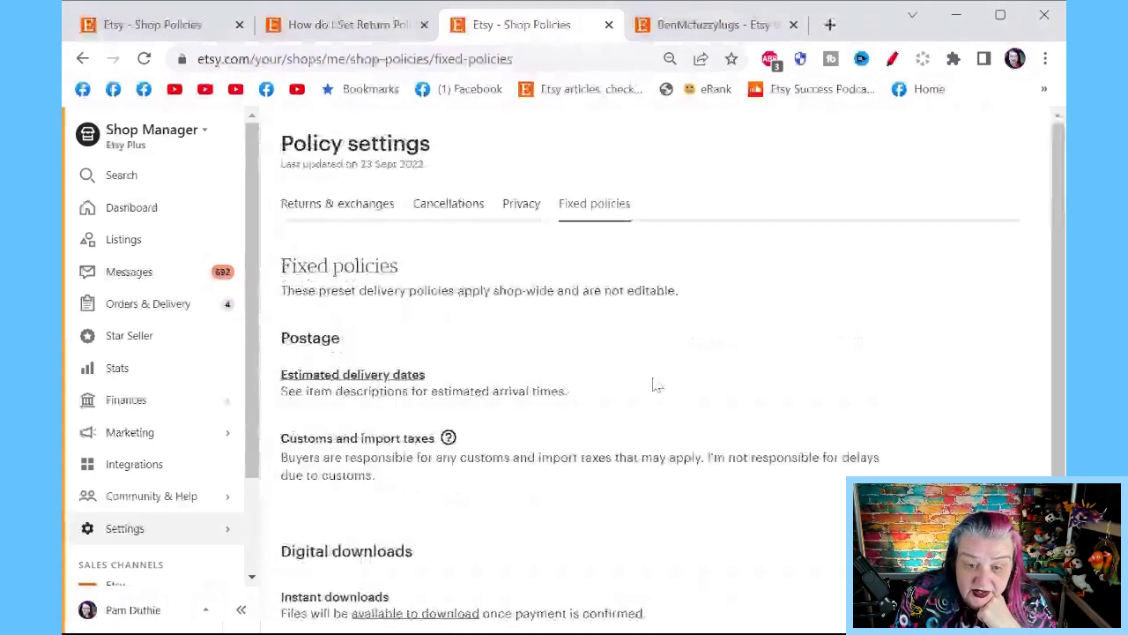